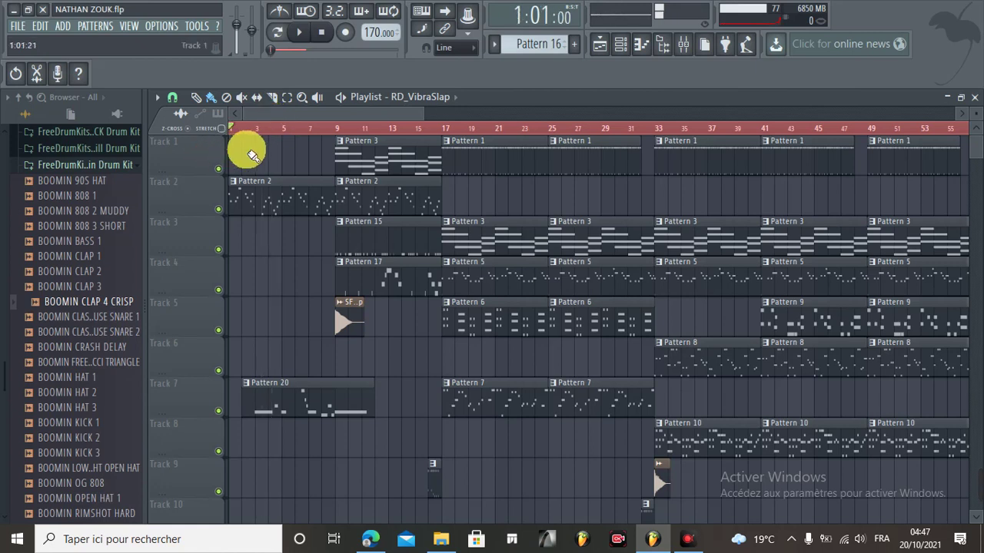
Step: Play the full song arrangement from the beginning, with the playlist timeline showing the later sections
{"action": "left_click", "coordinate": [299, 31]}
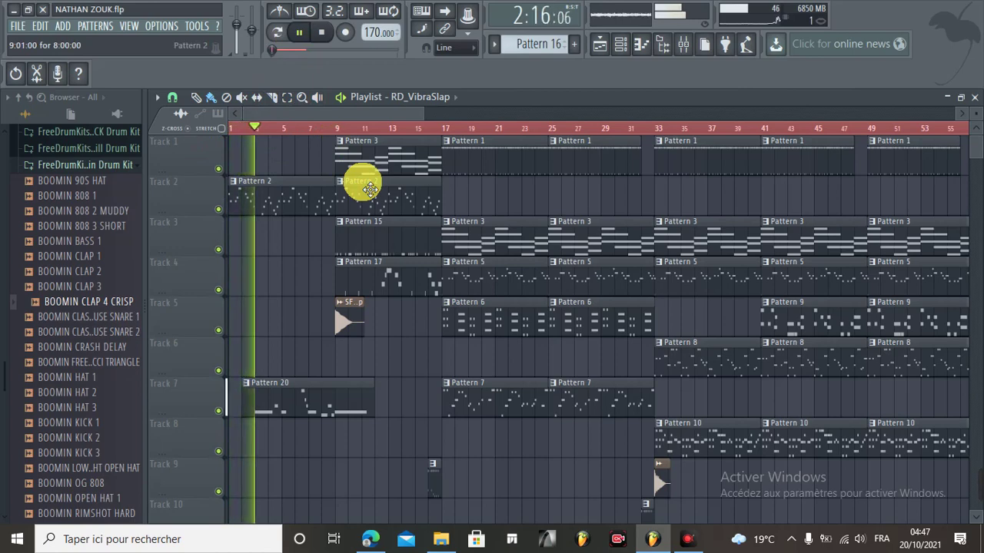
{"action": "left_click_drag", "start_coordinate": [434, 118], "coordinate": [571, 113]}
{"action": "left_click", "coordinate": [559, 170]}
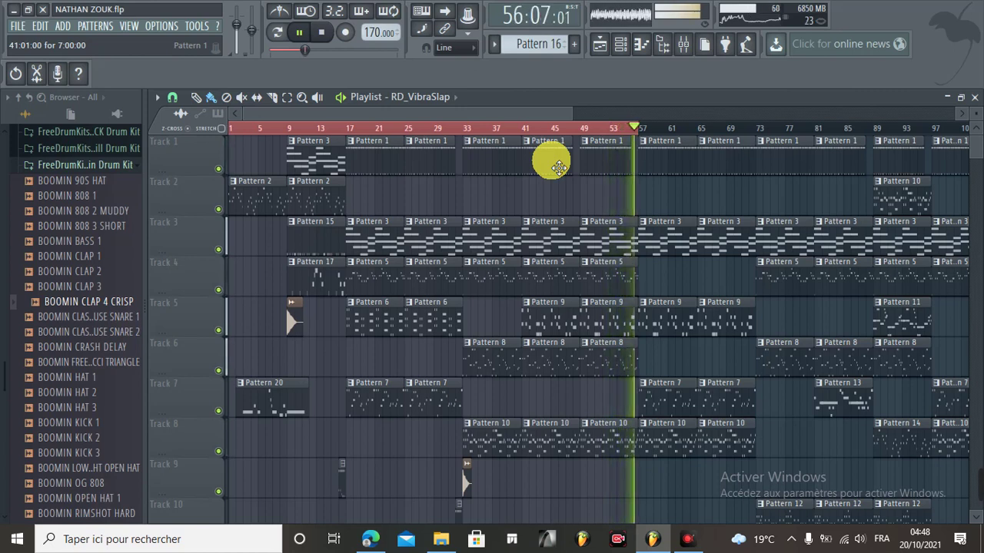
Step: Stop the song, switch playback to pattern mode and pick Pattern 3 on Track 1 of the playlist
{"action": "left_click", "coordinate": [321, 32]}
{"action": "left_click", "coordinate": [299, 31]}
{"action": "left_click", "coordinate": [296, 35]}
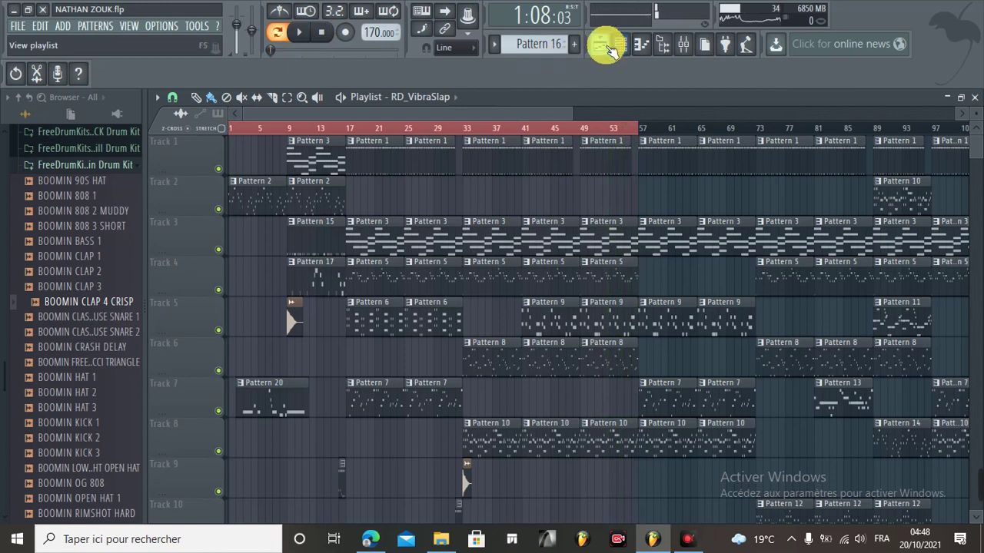
{"action": "left_click", "coordinate": [317, 169]}
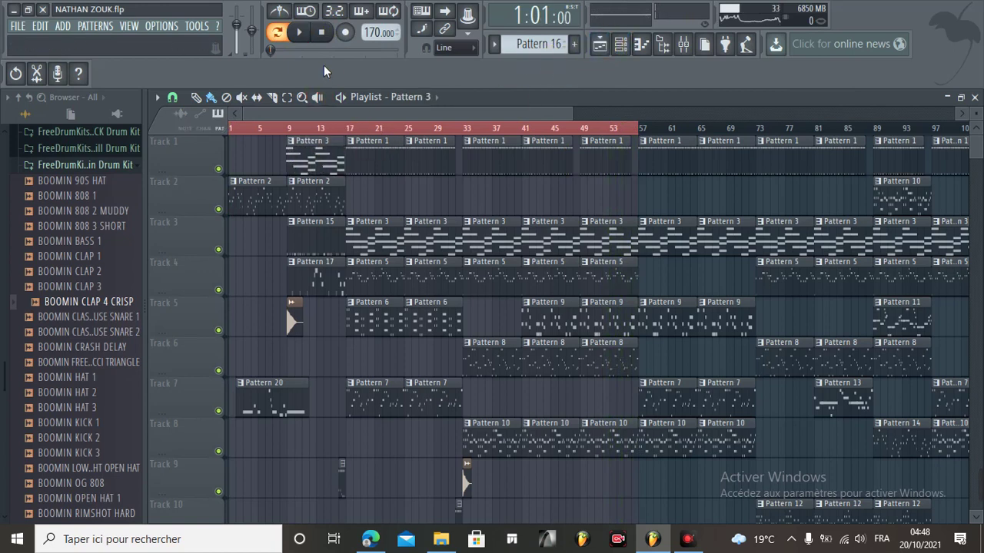
Step: Turn off snap to grid in the playlist
{"action": "left_click_drag", "start_coordinate": [556, 115], "coordinate": [363, 109]}
{"action": "left_click_drag", "start_coordinate": [439, 160], "coordinate": [441, 160]}
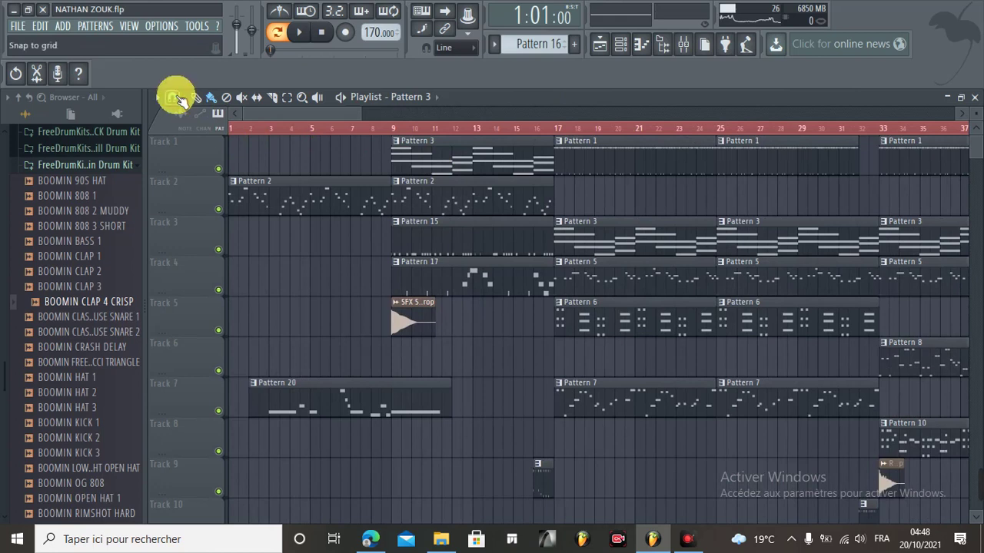
{"action": "left_click", "coordinate": [174, 99]}
{"action": "left_click", "coordinate": [174, 103]}
{"action": "left_click_drag", "start_coordinate": [428, 153], "coordinate": [404, 165]}
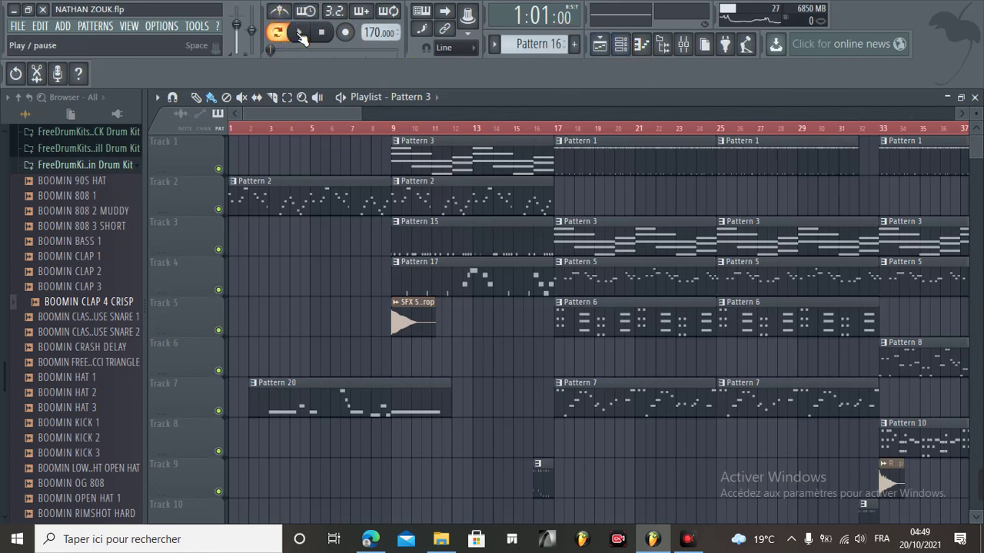
Step: Play Pattern 3 on its own and view its Purity chord notes in the piano roll
{"action": "left_click", "coordinate": [605, 44]}
{"action": "left_click", "coordinate": [621, 46]}
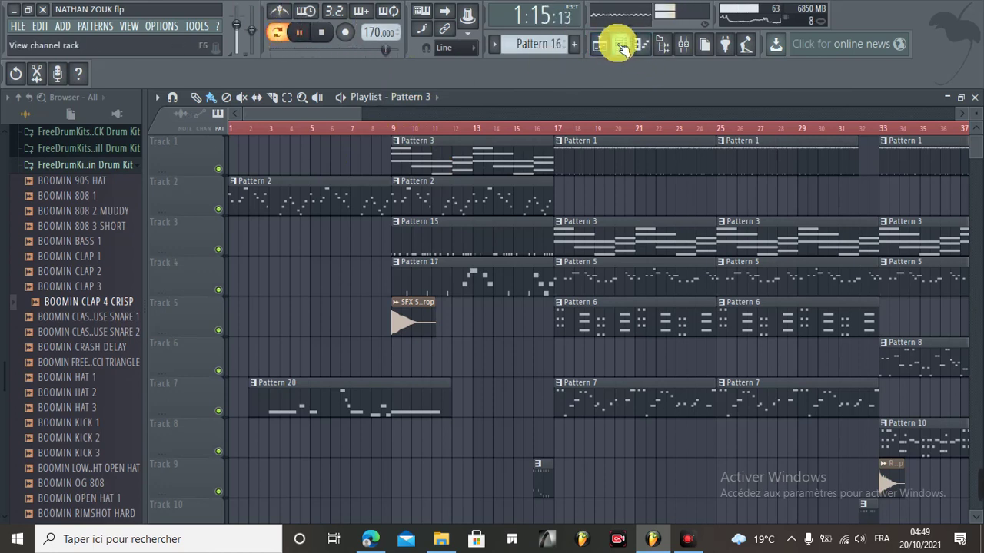
{"action": "left_click", "coordinate": [447, 140]}
{"action": "left_click", "coordinate": [596, 45]}
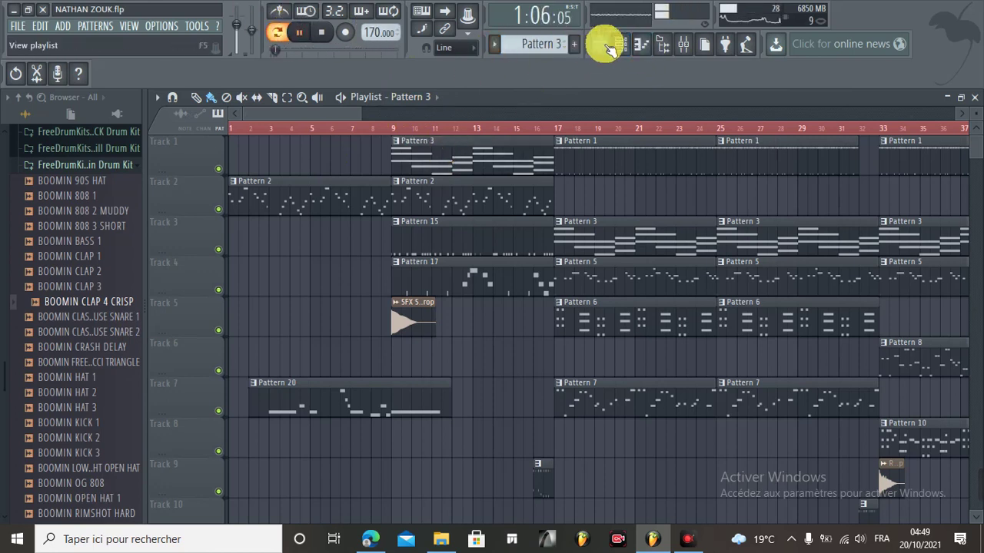
{"action": "left_click", "coordinate": [629, 44]}
{"action": "scroll", "coordinate": [281, 242], "scroll_direction": "up", "scroll_amount": 10}
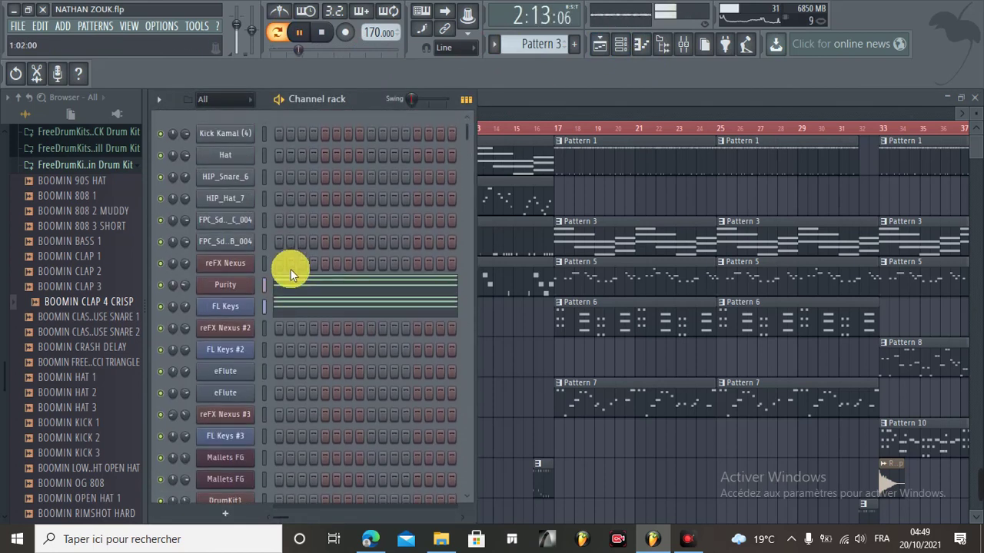
{"action": "left_click", "coordinate": [296, 285]}
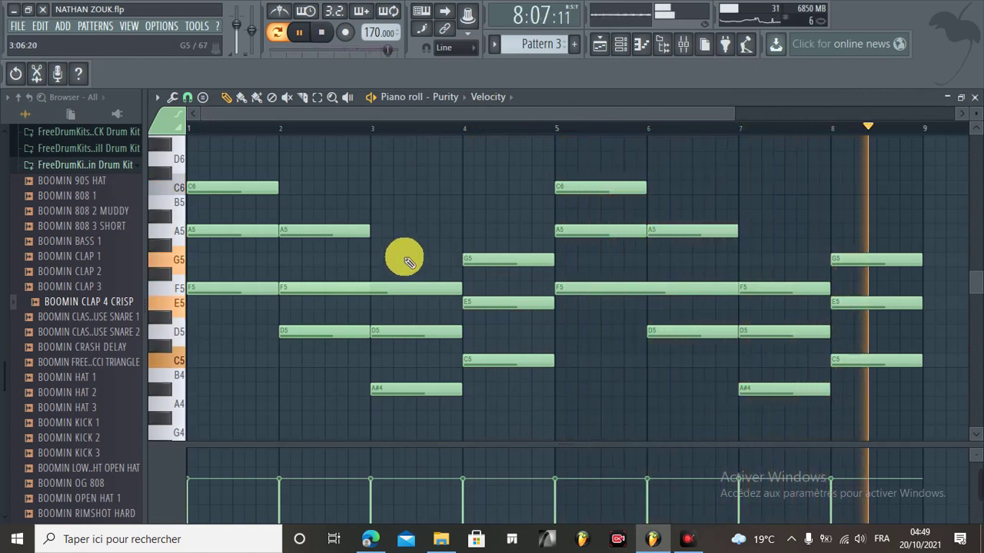
Step: Select Pattern 2 from the playlist and examine its reFX Nexus notes in the piano roll
{"action": "left_click", "coordinate": [600, 45]}
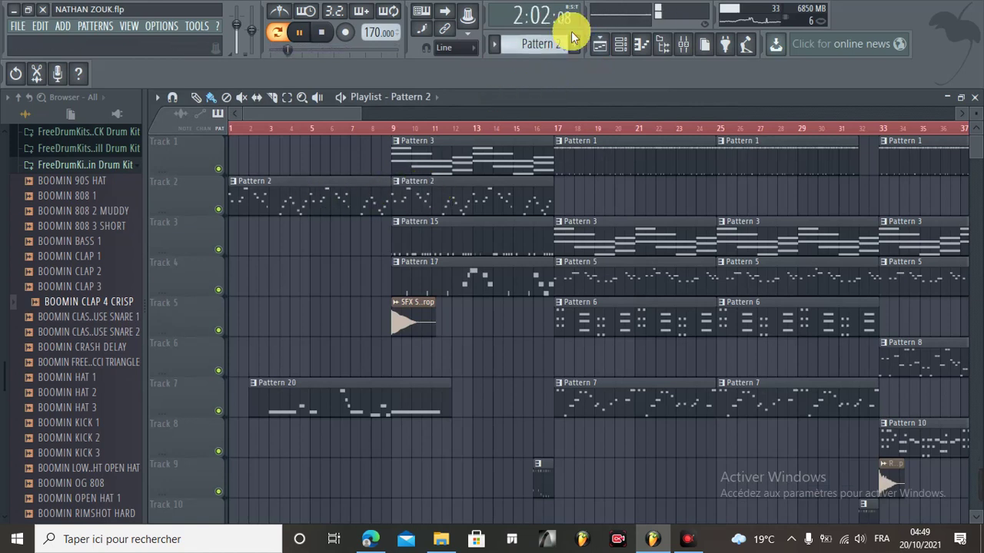
{"action": "left_click", "coordinate": [620, 44]}
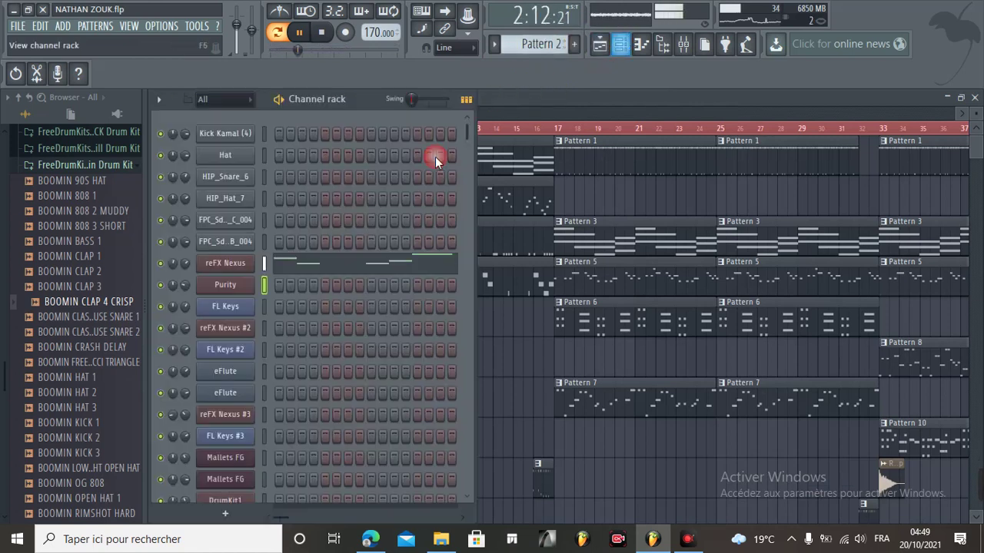
{"action": "left_click", "coordinate": [354, 271]}
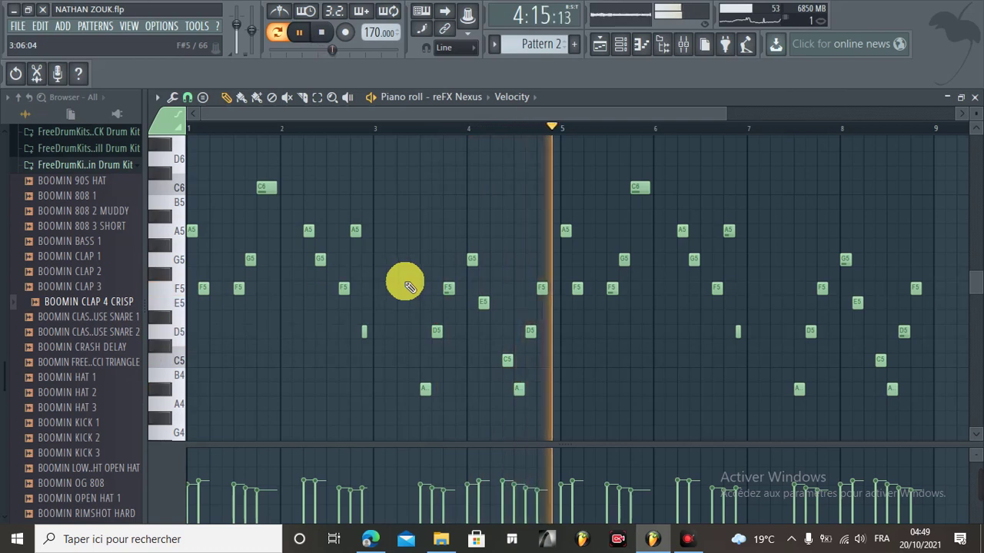
Step: Select Pattern 17 from the playlist and examine its reFX Nexus #4 notes in the piano roll
{"action": "left_click", "coordinate": [600, 43]}
{"action": "left_click", "coordinate": [408, 285]}
{"action": "left_click", "coordinate": [619, 44]}
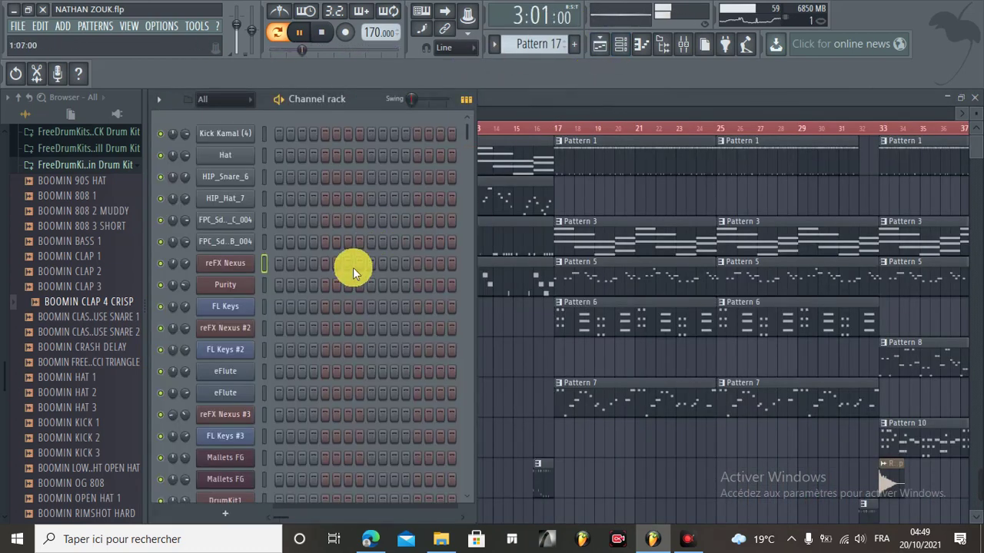
{"action": "scroll", "coordinate": [343, 245], "scroll_direction": "down", "scroll_amount": 10}
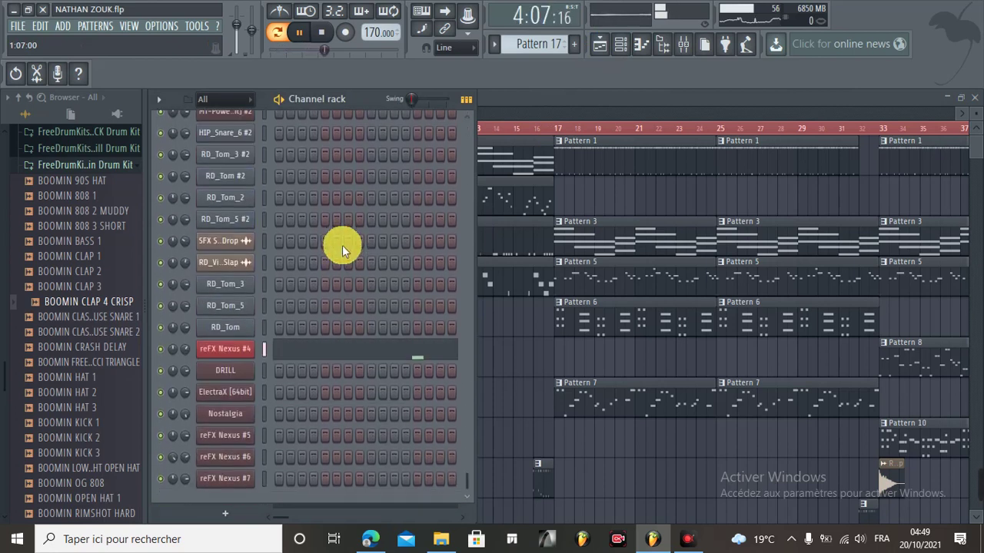
{"action": "left_click", "coordinate": [341, 348]}
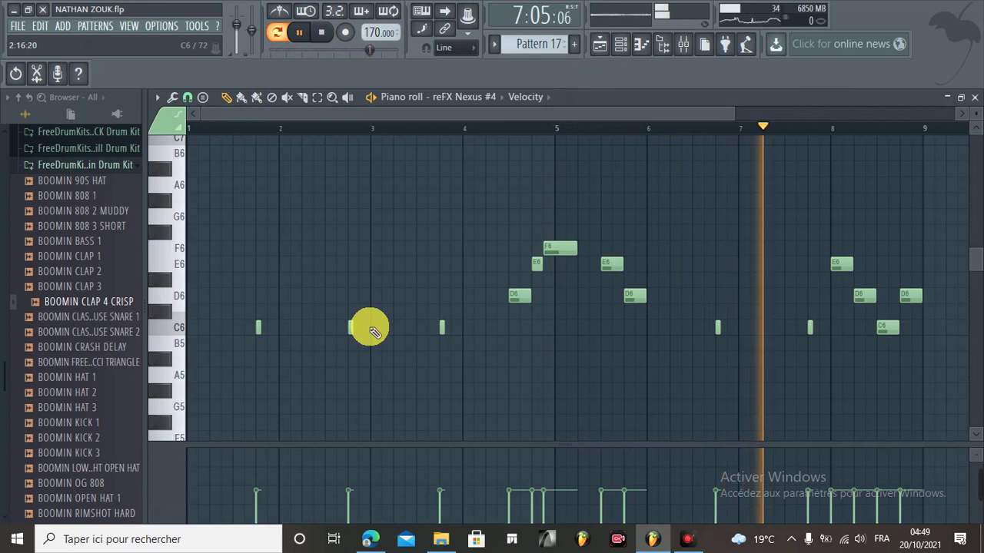
Step: Select Pattern 20 from the playlist and examine its Nostalgia melody notes in the piano roll
{"action": "left_click", "coordinate": [623, 44]}
{"action": "left_click", "coordinate": [598, 44]}
{"action": "left_click", "coordinate": [286, 399]}
{"action": "left_click", "coordinate": [621, 44]}
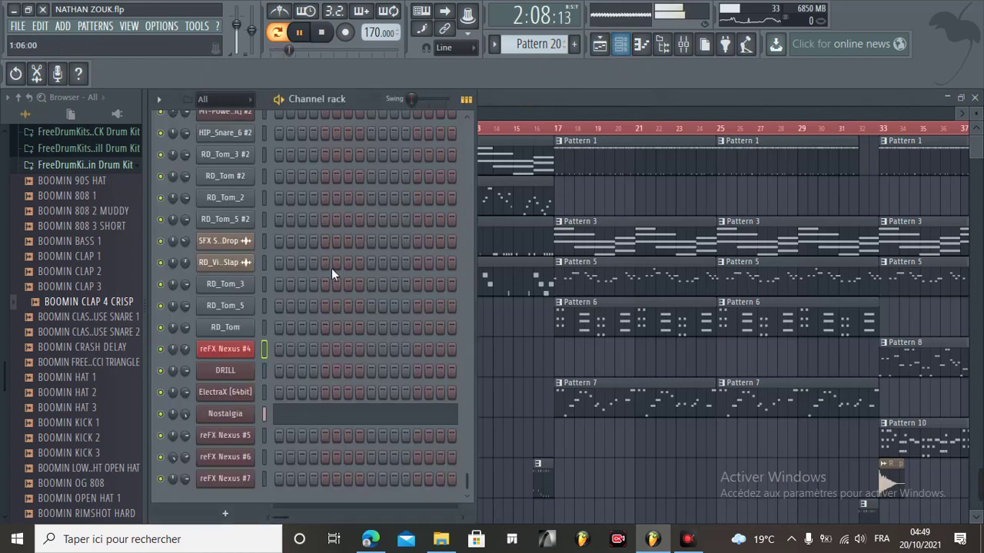
{"action": "left_click", "coordinate": [315, 413]}
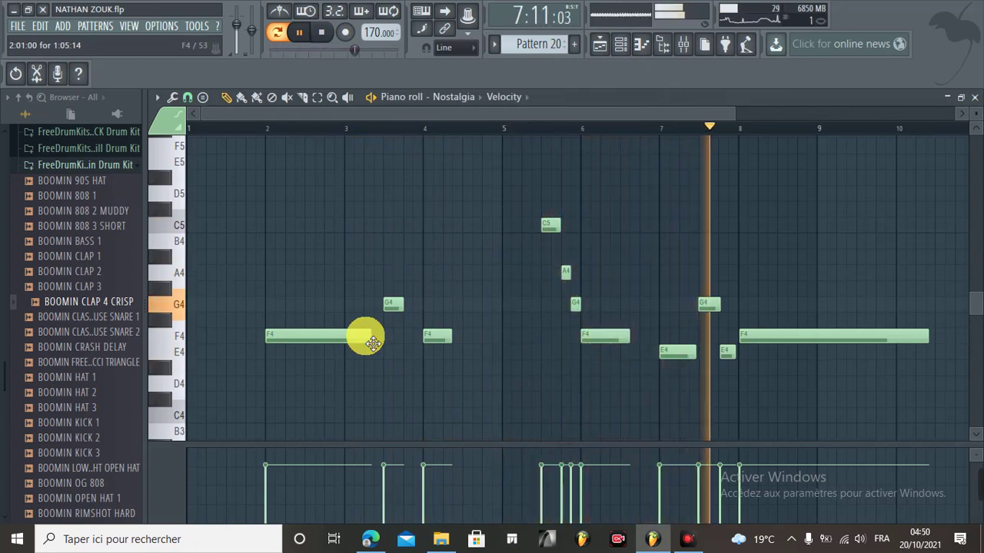
Step: Select Pattern 1 from the playlist and look through its drum channels in the channel rack
{"action": "left_click", "coordinate": [600, 44]}
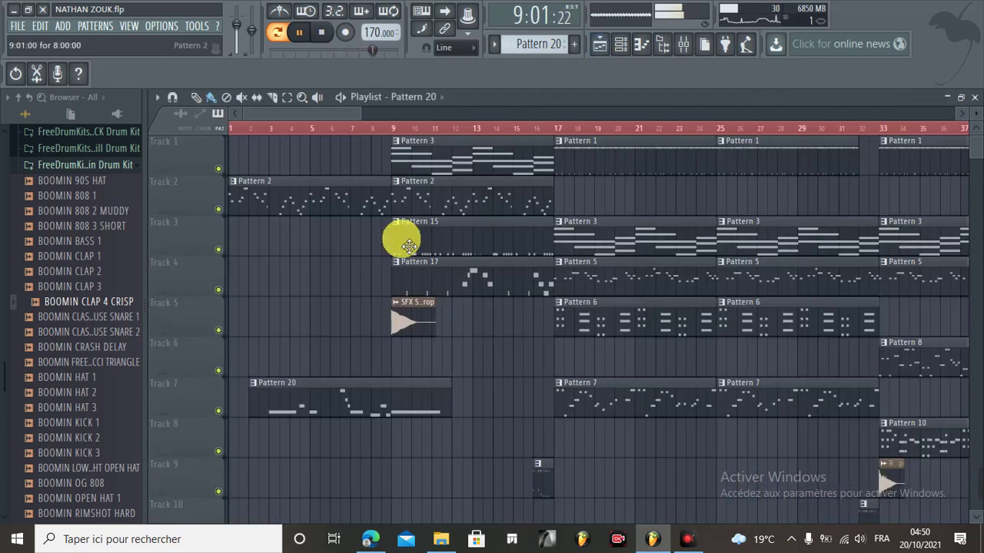
{"action": "left_click", "coordinate": [466, 246]}
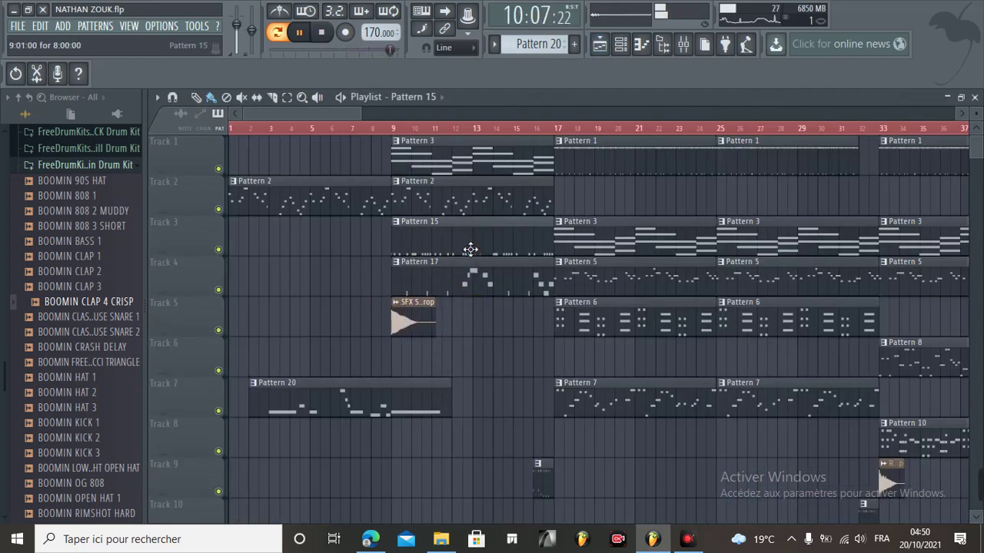
{"action": "left_click", "coordinate": [625, 158]}
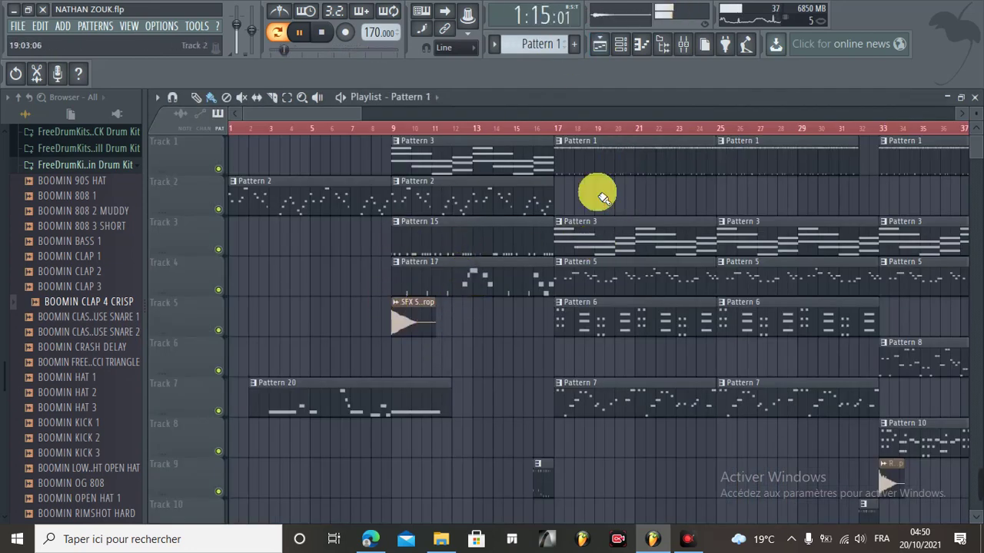
{"action": "left_click", "coordinate": [619, 44]}
{"action": "scroll", "coordinate": [296, 252], "scroll_direction": "down", "scroll_amount": 5}
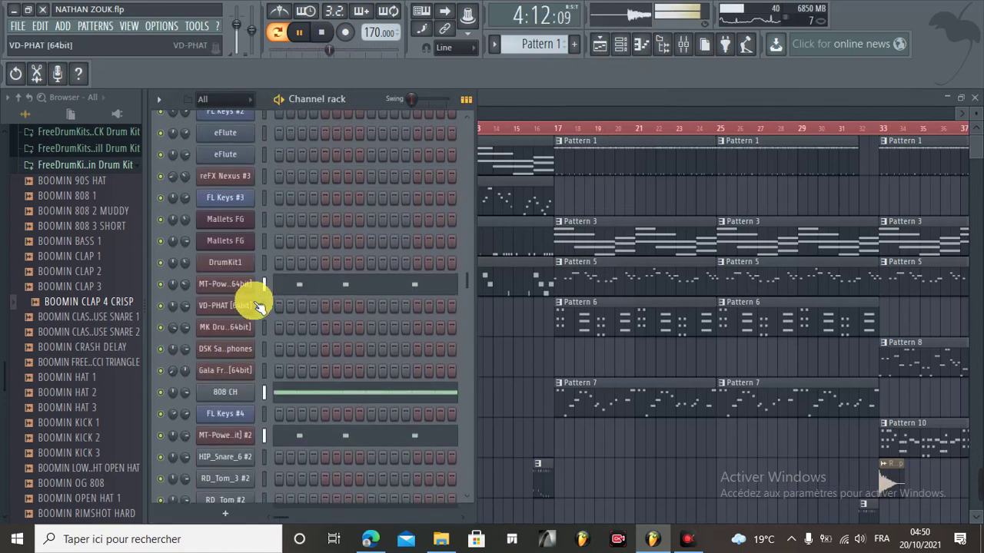
{"action": "scroll", "coordinate": [286, 271], "scroll_direction": "up", "scroll_amount": 5}
{"action": "scroll", "coordinate": [286, 270], "scroll_direction": "up", "scroll_amount": 1}
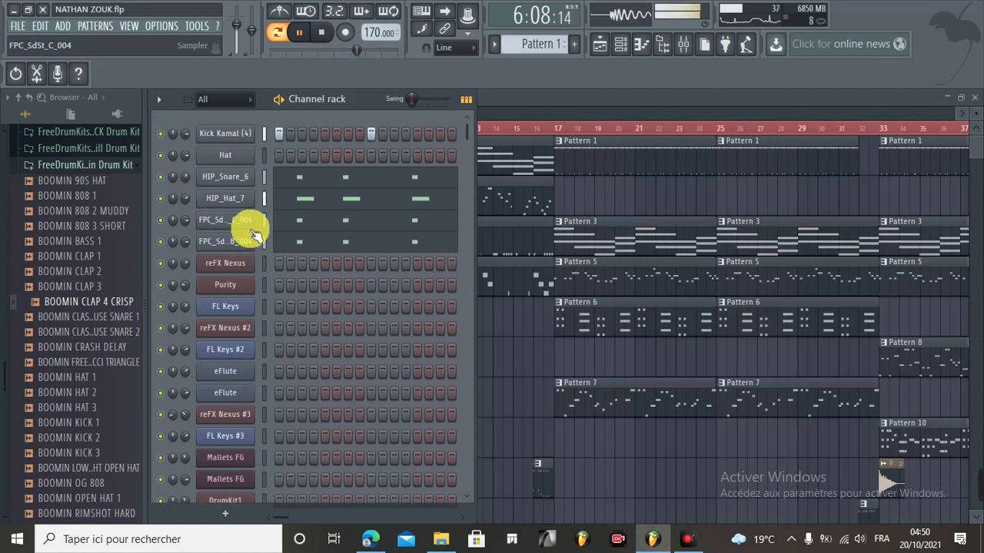
Step: Solo the Kick Kamal (4) channel and view its notes in the piano roll
{"action": "right_click", "coordinate": [177, 136]}
{"action": "left_click", "coordinate": [183, 146]}
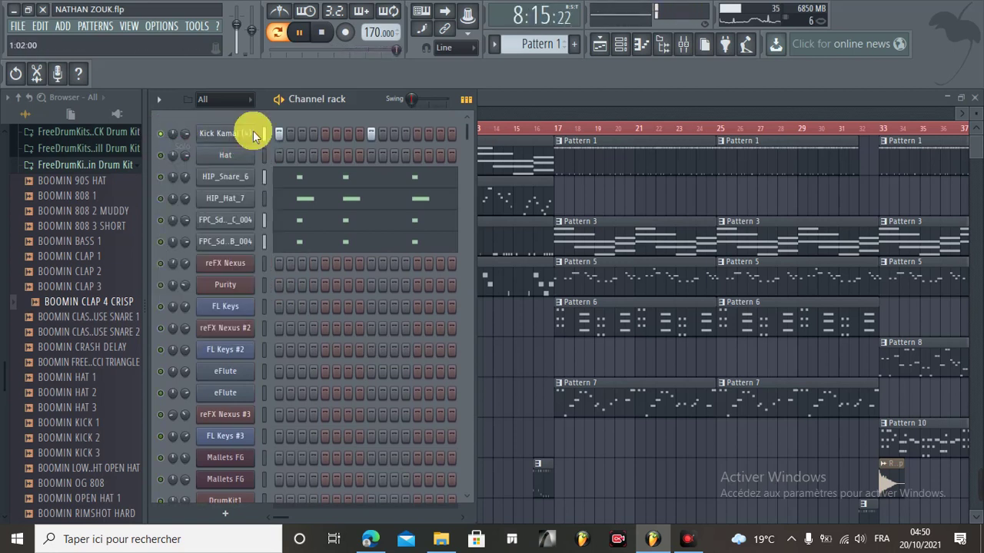
{"action": "right_click", "coordinate": [243, 138]}
{"action": "left_click", "coordinate": [277, 135]}
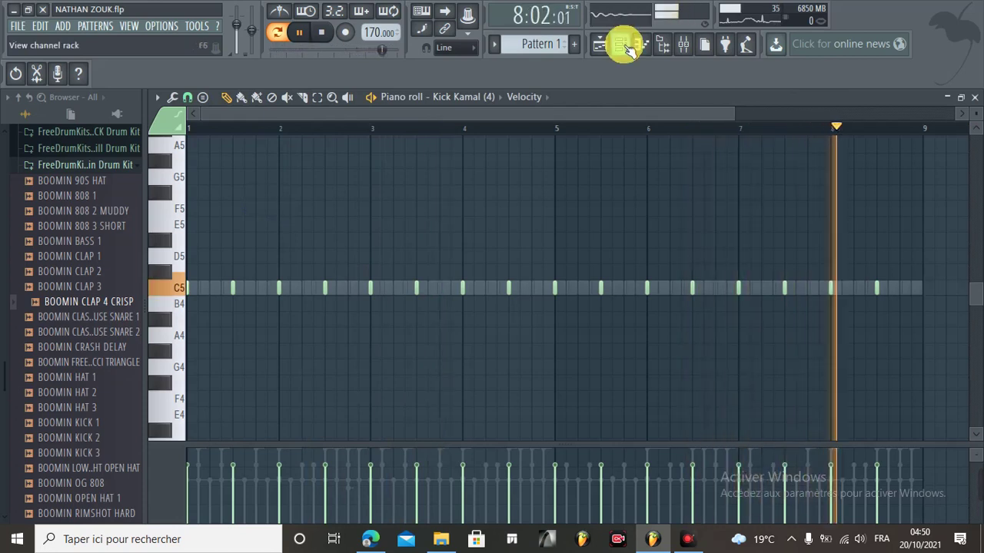
Step: Solo the HIP_Snare_6 channel and view its rhythm in the piano roll
{"action": "left_click", "coordinate": [624, 44]}
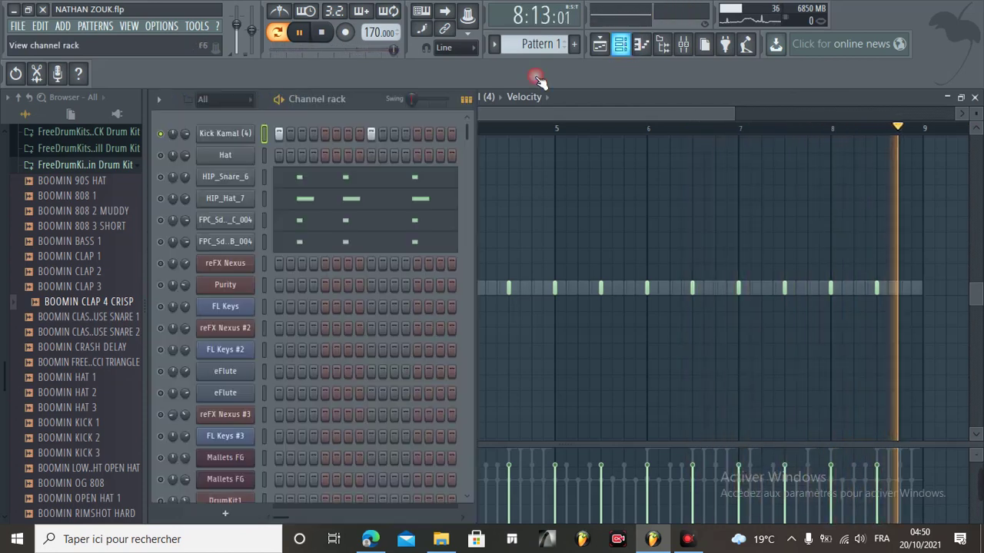
{"action": "right_click", "coordinate": [161, 178]}
{"action": "left_click", "coordinate": [281, 191]}
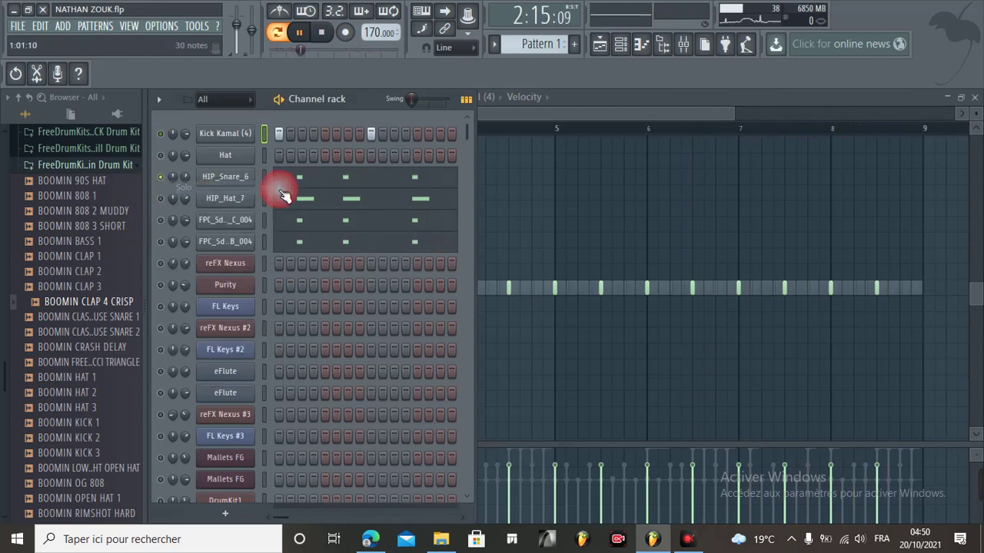
{"action": "left_click", "coordinate": [311, 184]}
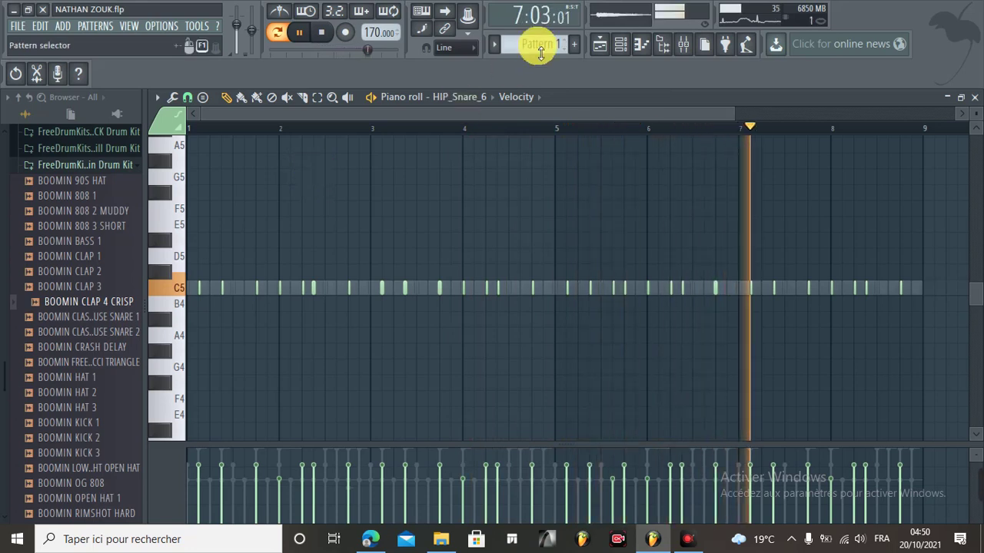
Step: Solo the HIP_Hat_7 channel and view its hi-hat notes in the piano roll
{"action": "left_click", "coordinate": [619, 46]}
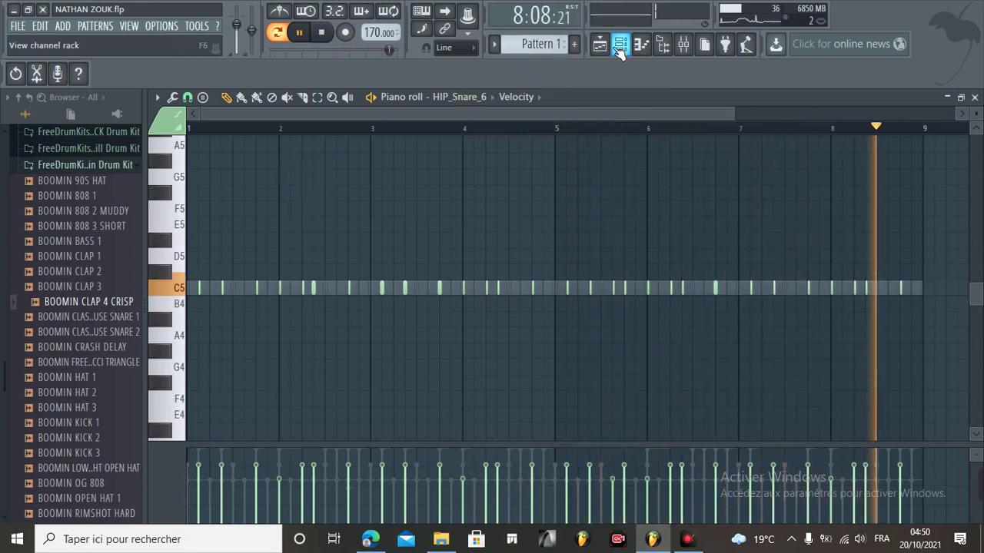
{"action": "right_click", "coordinate": [166, 198]}
{"action": "left_click", "coordinate": [253, 214]}
{"action": "left_click", "coordinate": [307, 209]}
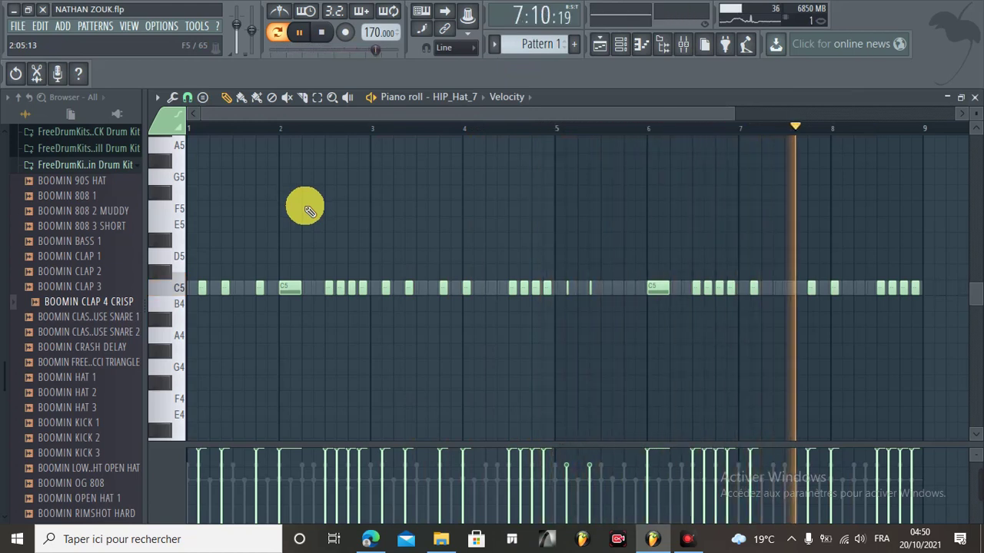
Step: Solo the FPC_SdSt_C_004 channel and view its notes in the piano roll
{"action": "left_click", "coordinate": [620, 44]}
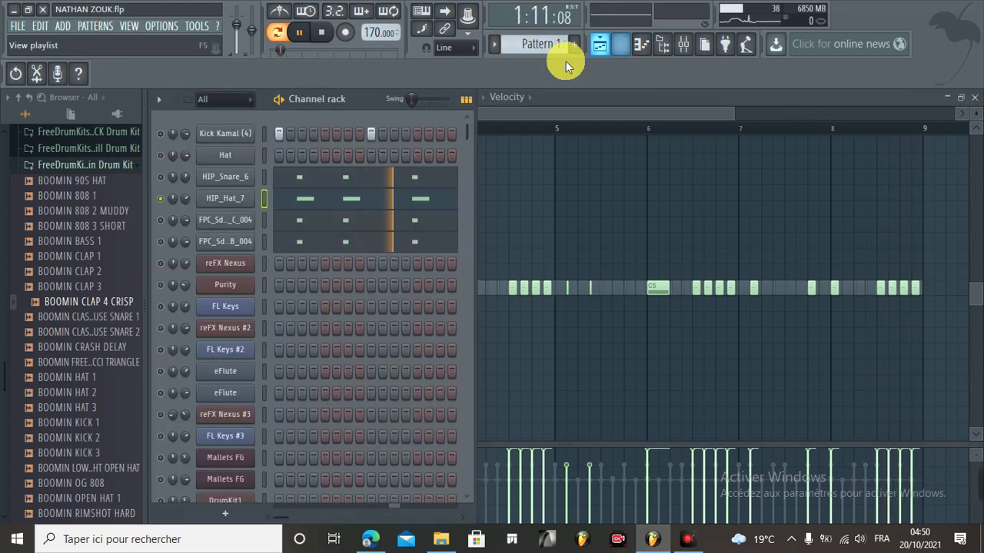
{"action": "right_click", "coordinate": [172, 224]}
{"action": "left_click", "coordinate": [266, 206]}
{"action": "left_click", "coordinate": [285, 219]}
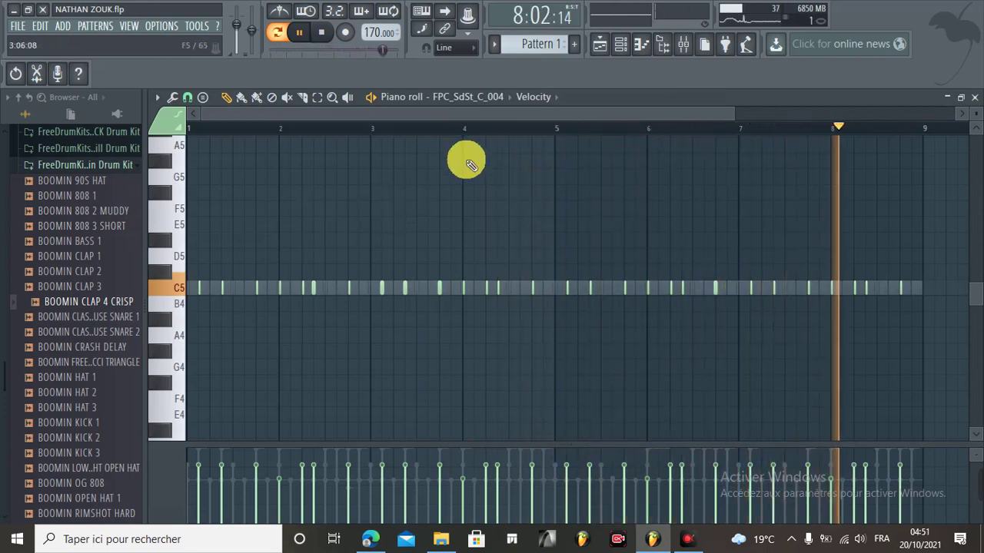
Step: Solo the FPC_Sd..B_004 channel of Pattern 1 and open its notes in the piano roll
{"action": "left_click", "coordinate": [601, 46]}
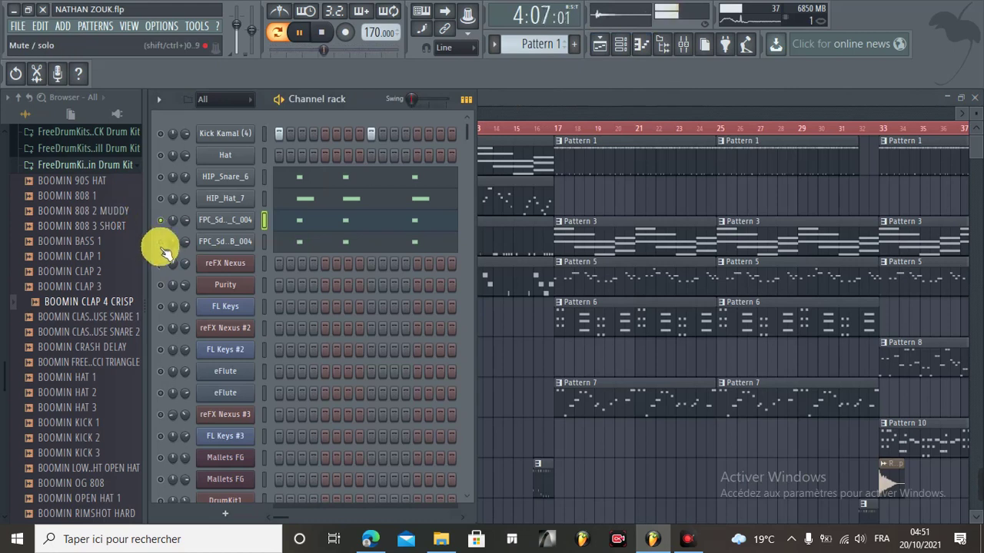
{"action": "right_click", "coordinate": [171, 244]}
{"action": "left_click", "coordinate": [182, 252]}
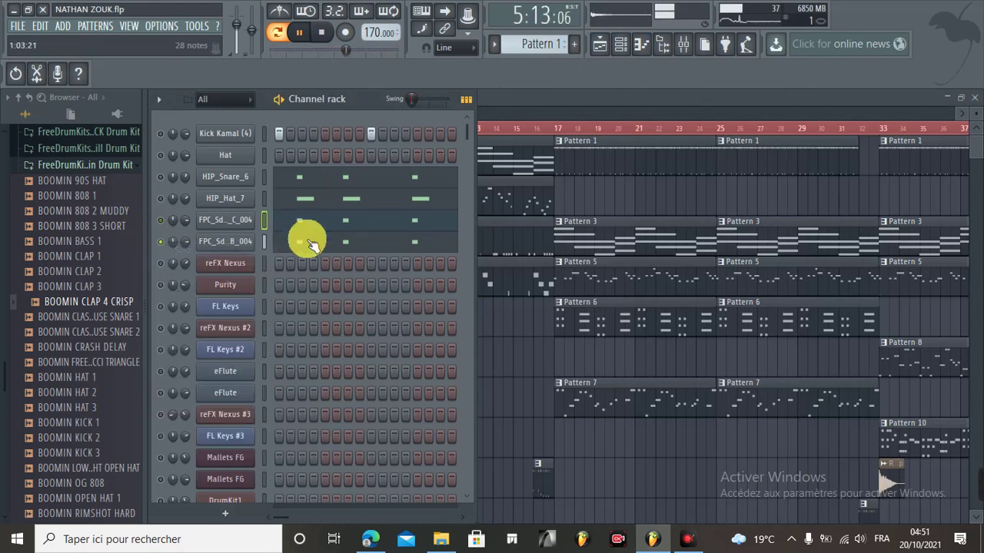
{"action": "left_click", "coordinate": [281, 245]}
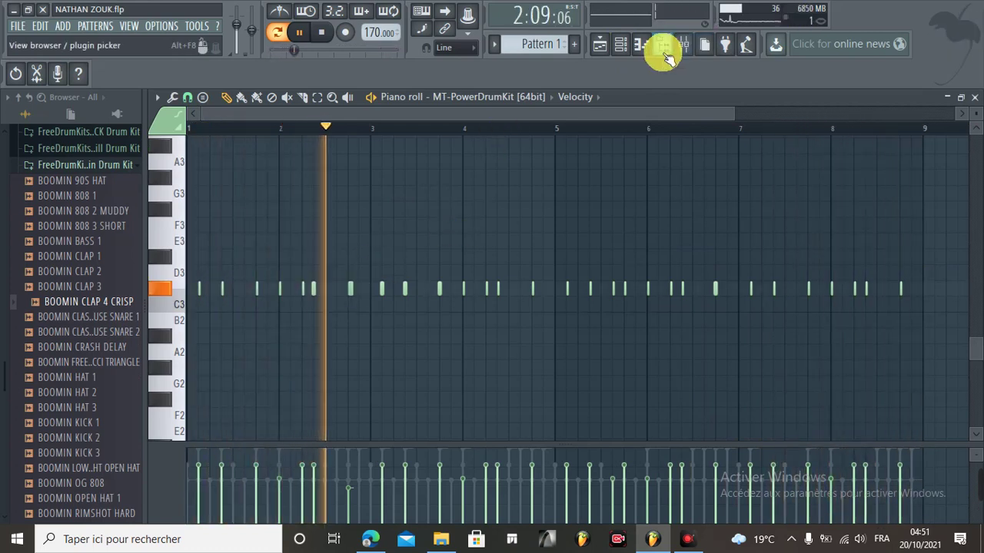
Step: Solo the 808 CH channel of Pattern 1 and view its notes in the piano roll
{"action": "left_click", "coordinate": [622, 45]}
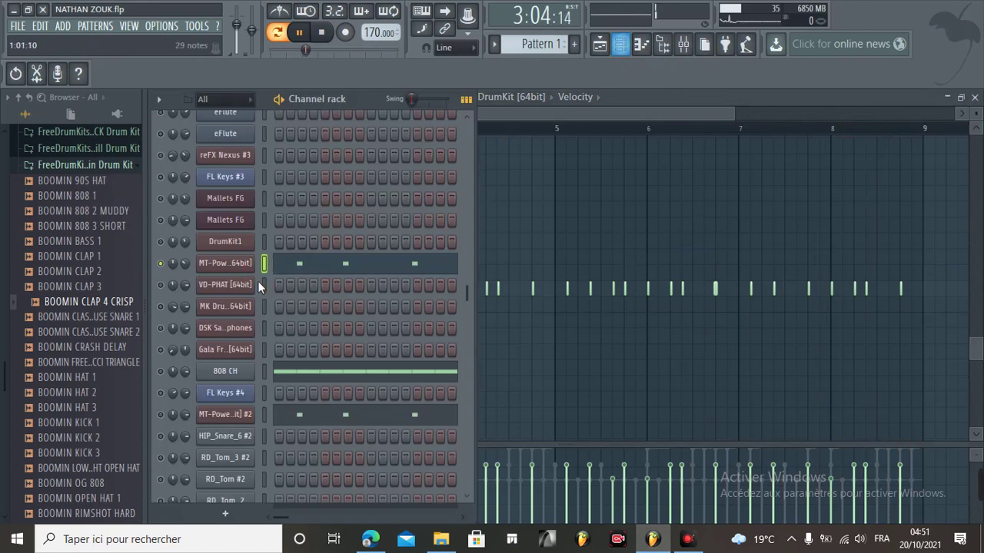
{"action": "right_click", "coordinate": [162, 375]}
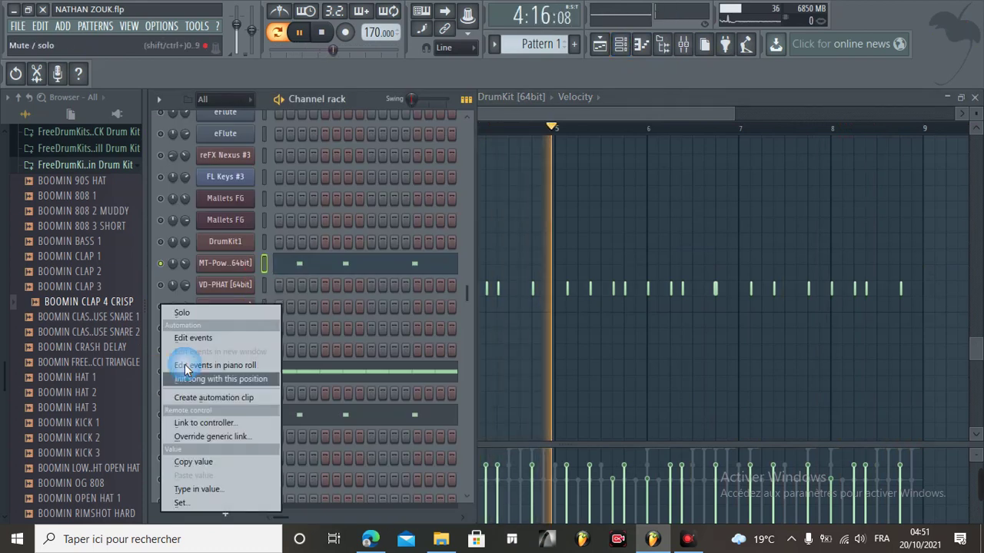
{"action": "left_click", "coordinate": [197, 312]}
{"action": "left_click", "coordinate": [298, 375]}
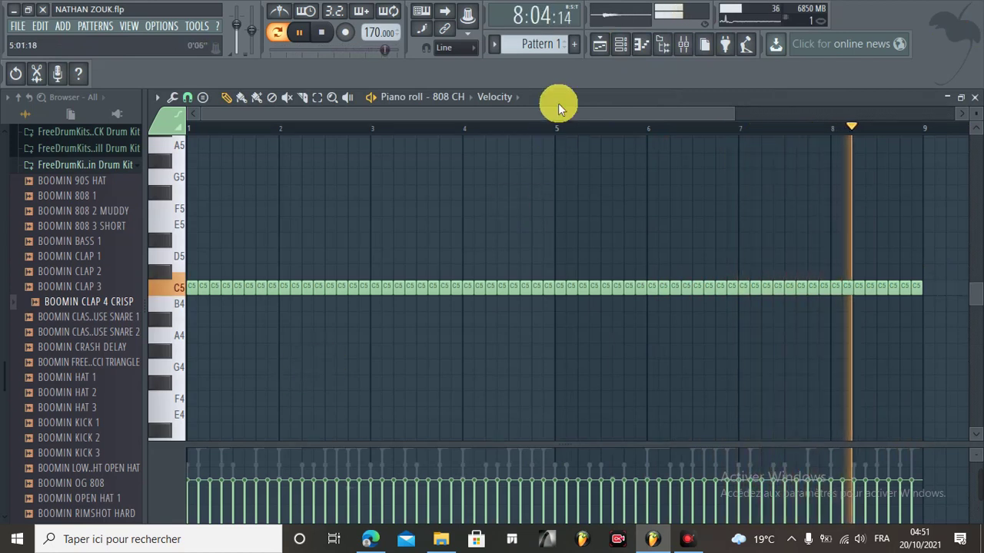
Step: Solo the MT-PowerDrumKit #2 channel of Pattern 1 and view its notes in the piano roll
{"action": "left_click", "coordinate": [615, 45]}
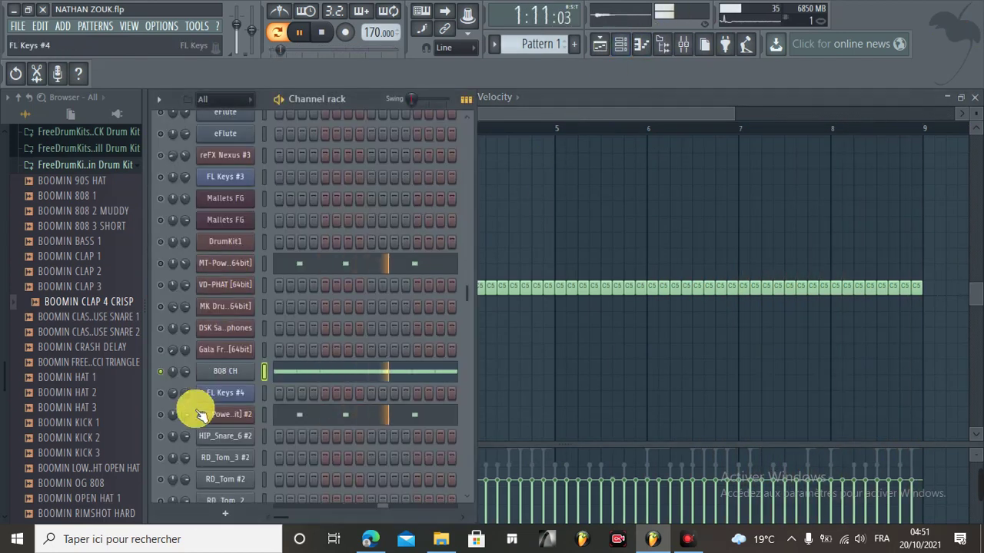
{"action": "right_click", "coordinate": [161, 414]}
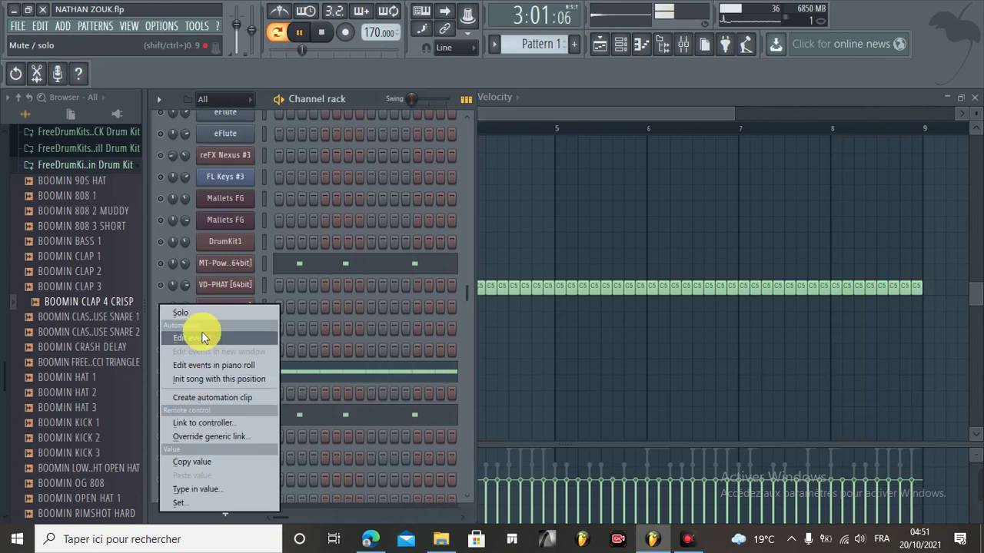
{"action": "left_click", "coordinate": [202, 314]}
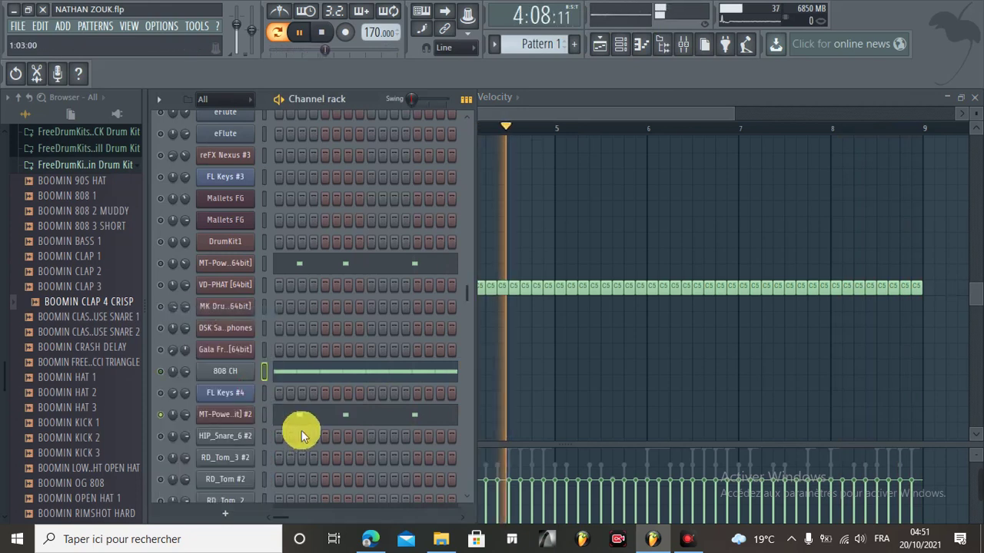
{"action": "left_click", "coordinate": [308, 412]}
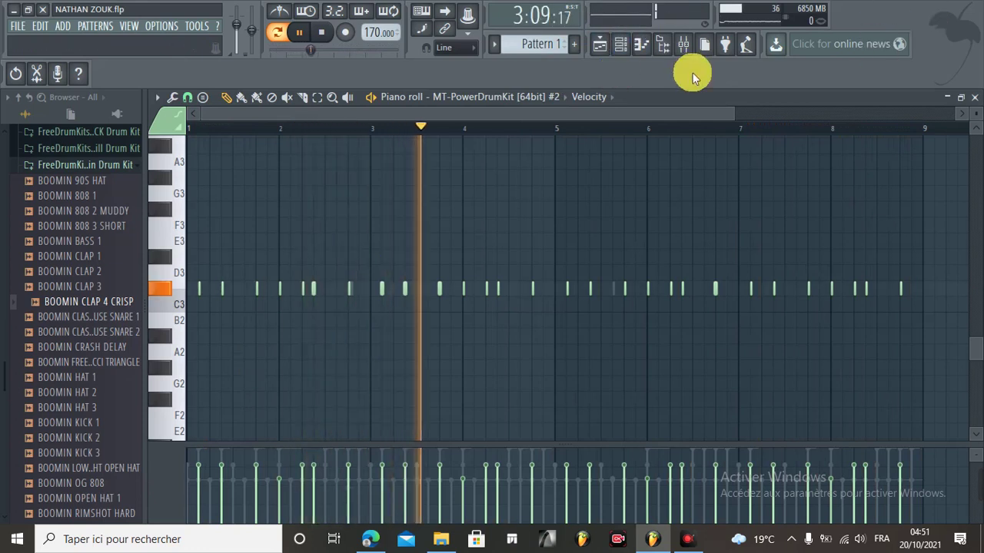
Step: Turn off solo on the MT-PowerDrumKit #2 channel so all channels play, and look through Pattern 1's channels
{"action": "left_click", "coordinate": [621, 44]}
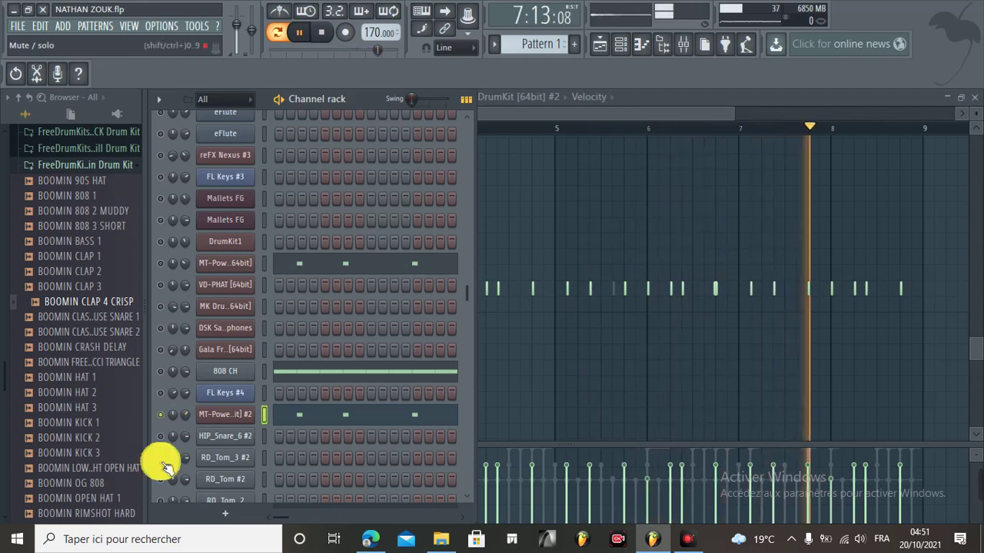
{"action": "scroll", "coordinate": [172, 452], "scroll_direction": "down", "scroll_amount": 3}
{"action": "scroll", "coordinate": [202, 425], "scroll_direction": "up", "scroll_amount": 7}
{"action": "scroll", "coordinate": [209, 421], "scroll_direction": "up", "scroll_amount": 2}
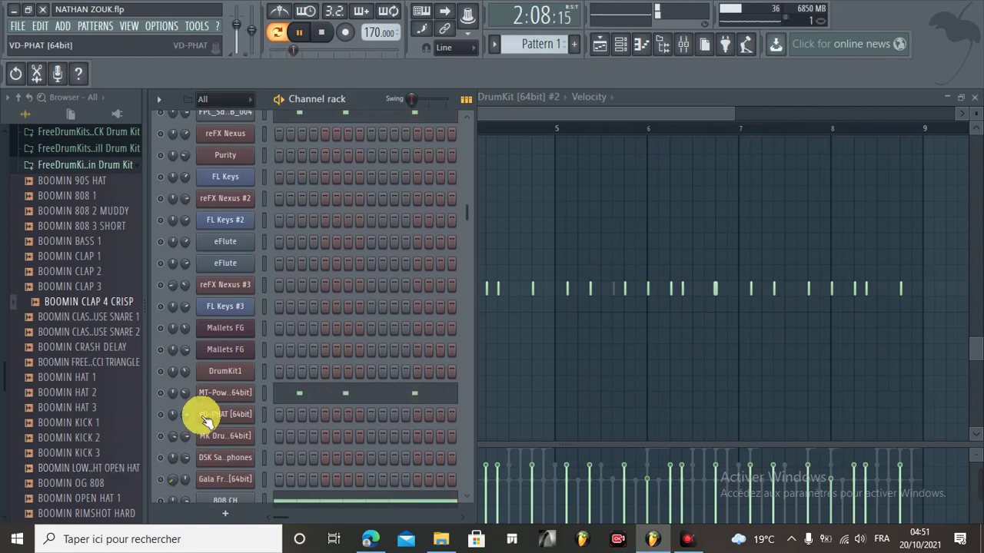
{"action": "scroll", "coordinate": [189, 407], "scroll_direction": "down", "scroll_amount": 12}
{"action": "right_click", "coordinate": [161, 287]}
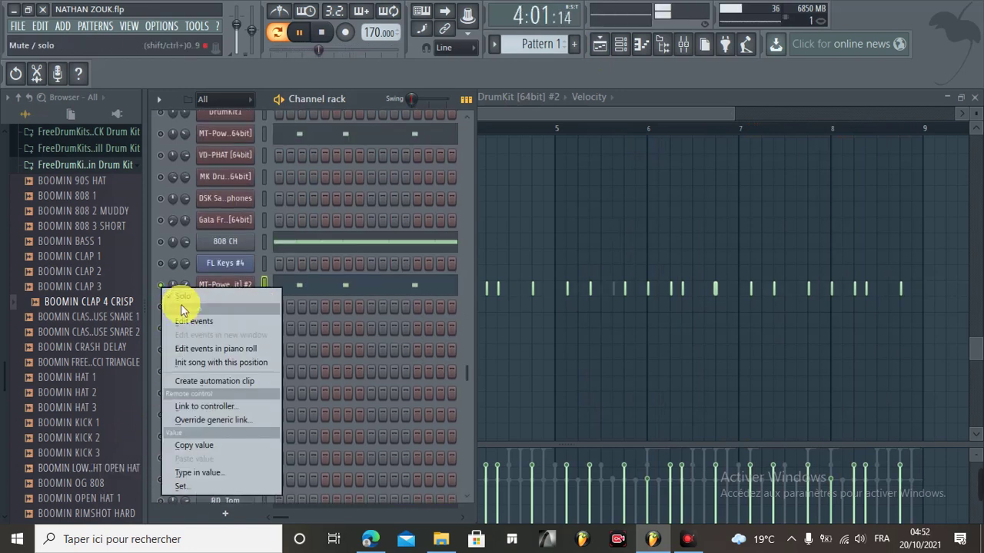
{"action": "left_click", "coordinate": [182, 297]}
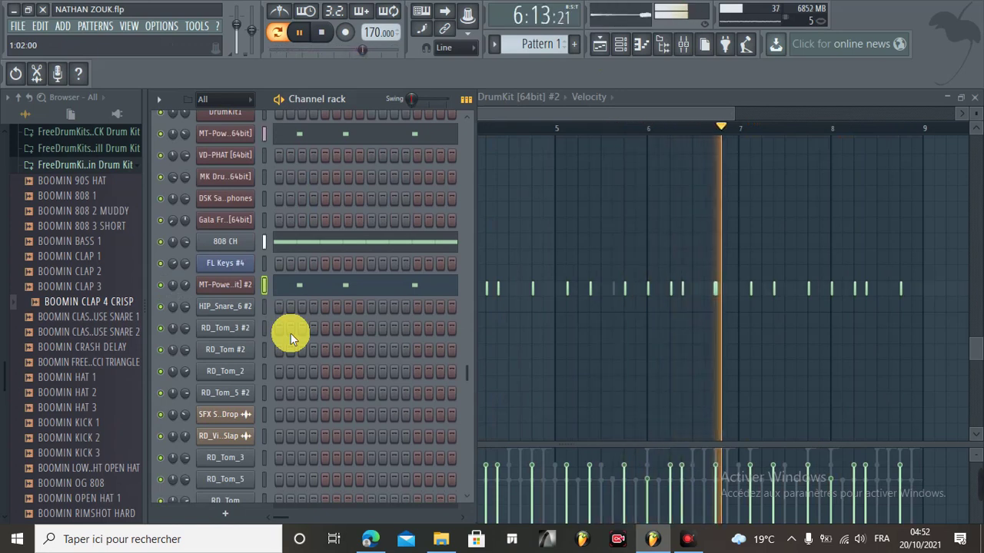
{"action": "scroll", "coordinate": [290, 338], "scroll_direction": "down", "scroll_amount": 3}
{"action": "scroll", "coordinate": [292, 339], "scroll_direction": "up", "scroll_amount": 6}
{"action": "scroll", "coordinate": [292, 338], "scroll_direction": "up", "scroll_amount": 8}
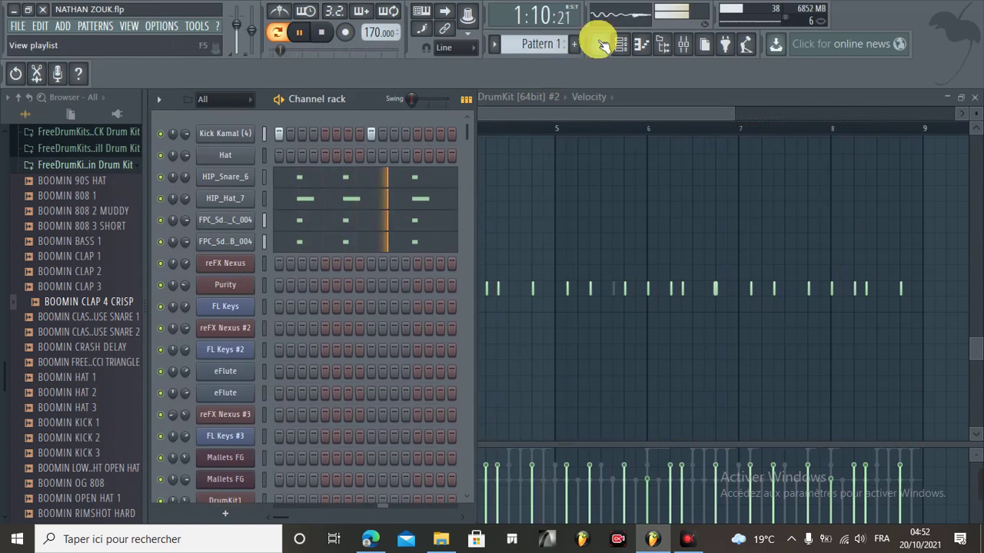
Step: Select Pattern 5 in the playlist and view its reFX Nexus #2 melody in the piano roll
{"action": "left_click", "coordinate": [600, 43]}
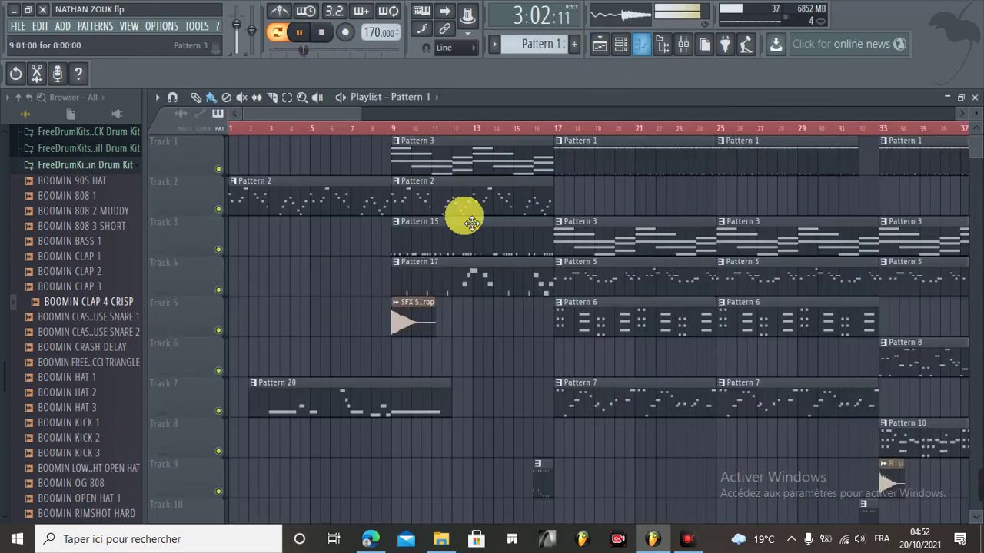
{"action": "left_click", "coordinate": [621, 44]}
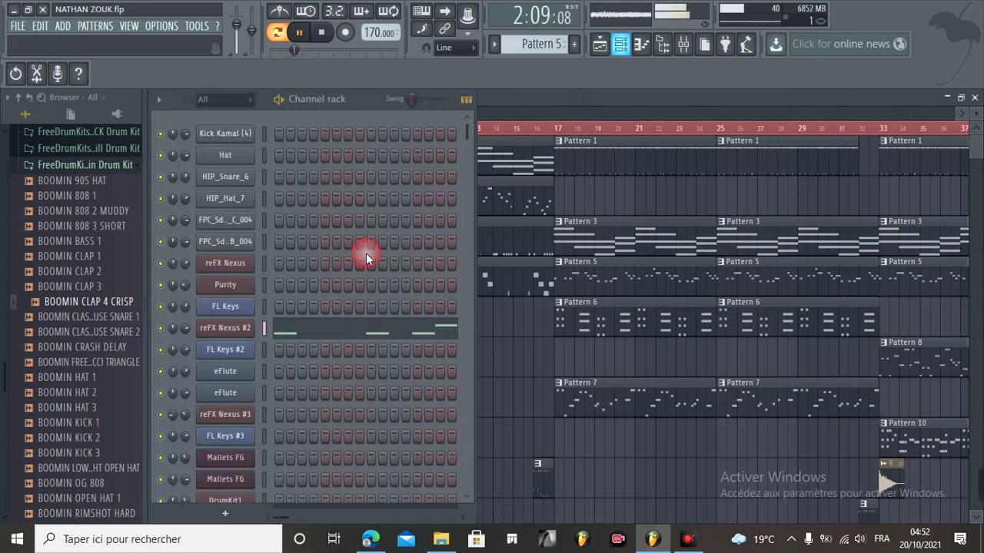
{"action": "left_click", "coordinate": [348, 326]}
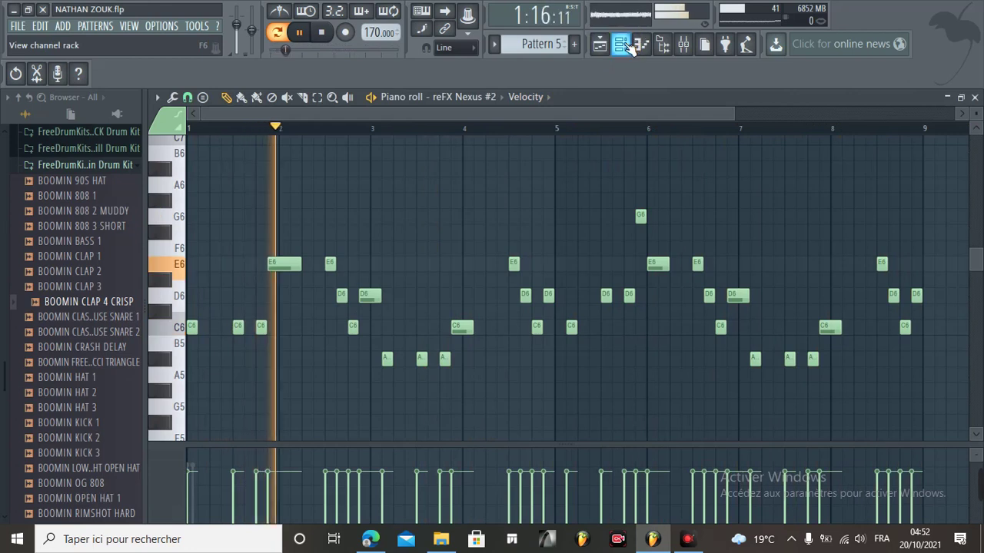
Step: Select Pattern 6 in the playlist and view its FL Keys #2 chords in the piano roll
{"action": "left_click", "coordinate": [602, 46]}
{"action": "left_click", "coordinate": [602, 46]}
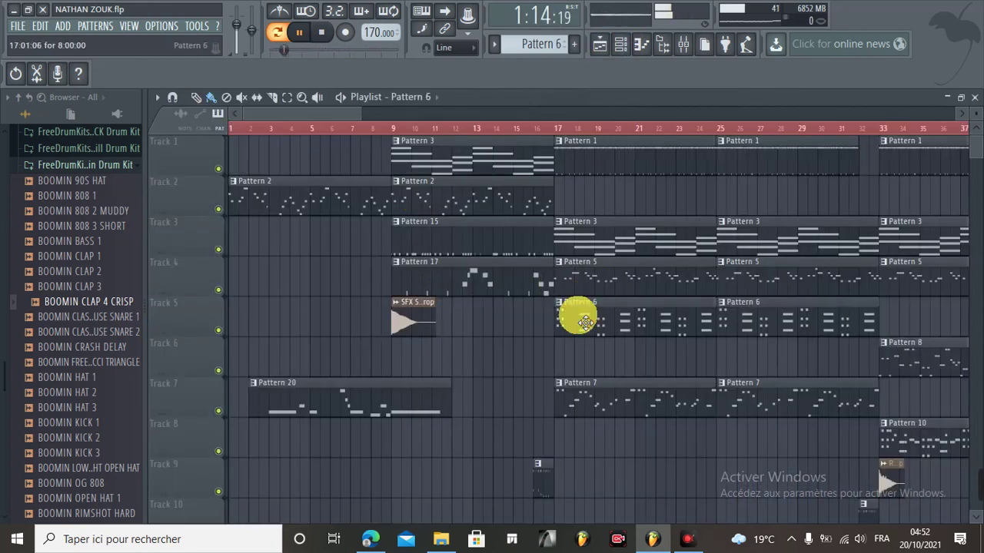
{"action": "left_click", "coordinate": [620, 44]}
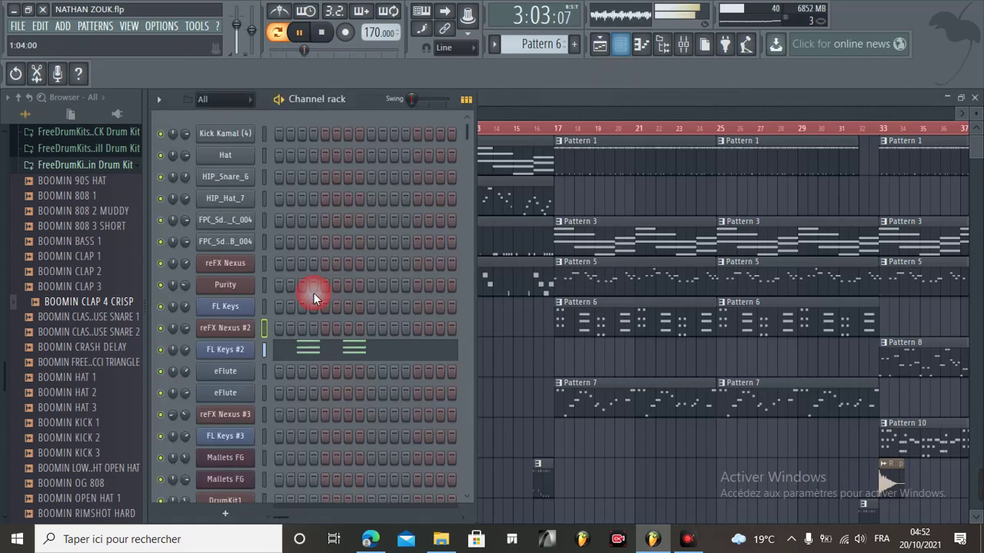
{"action": "left_click", "coordinate": [312, 355]}
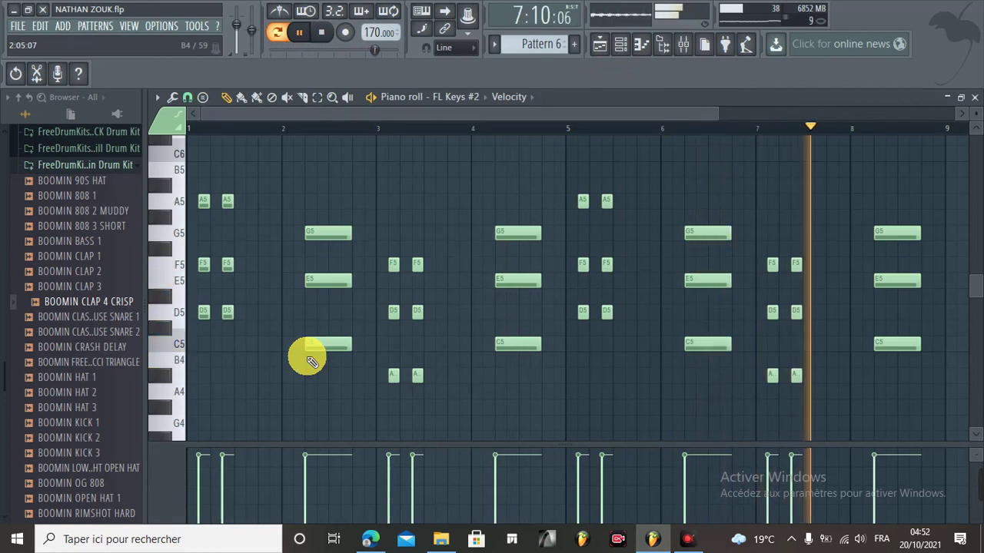
Step: Select Pattern 7 in the playlist and view its eFlute melody in the piano roll
{"action": "left_click", "coordinate": [620, 46]}
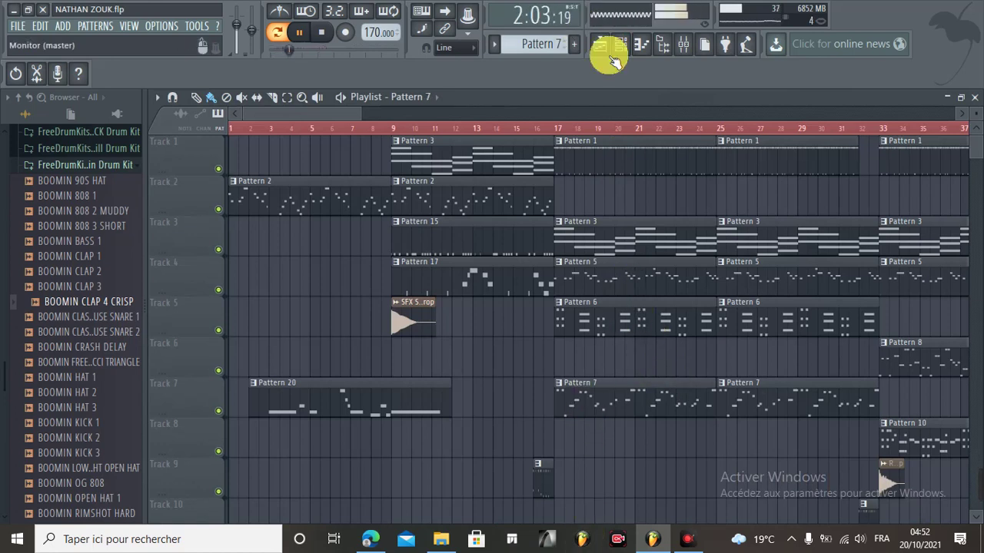
{"action": "left_click", "coordinate": [620, 47]}
{"action": "left_click", "coordinate": [318, 377]}
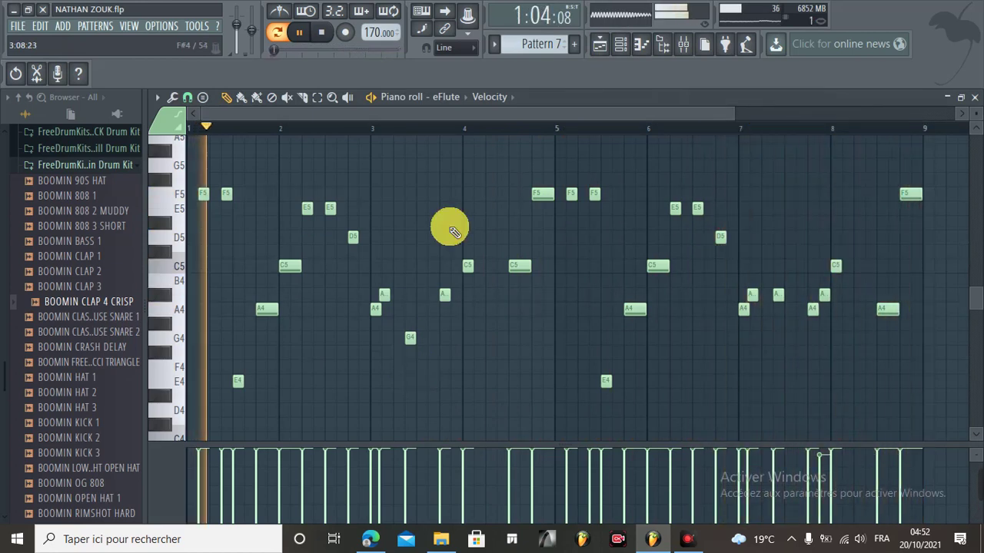
Step: Select Pattern 8 in the playlist and view the second eFlute channel's notes in the piano roll
{"action": "left_click", "coordinate": [602, 45]}
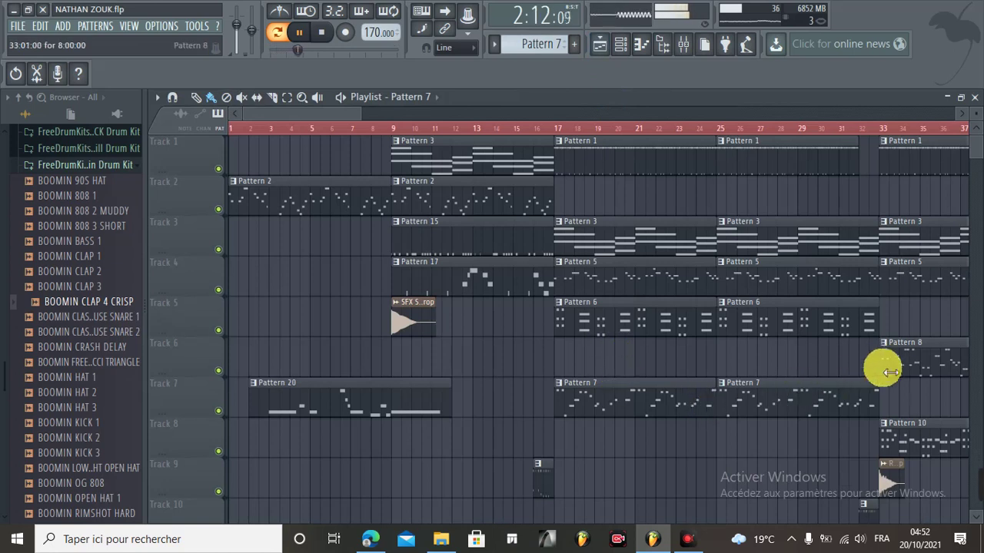
{"action": "left_click", "coordinate": [621, 44]}
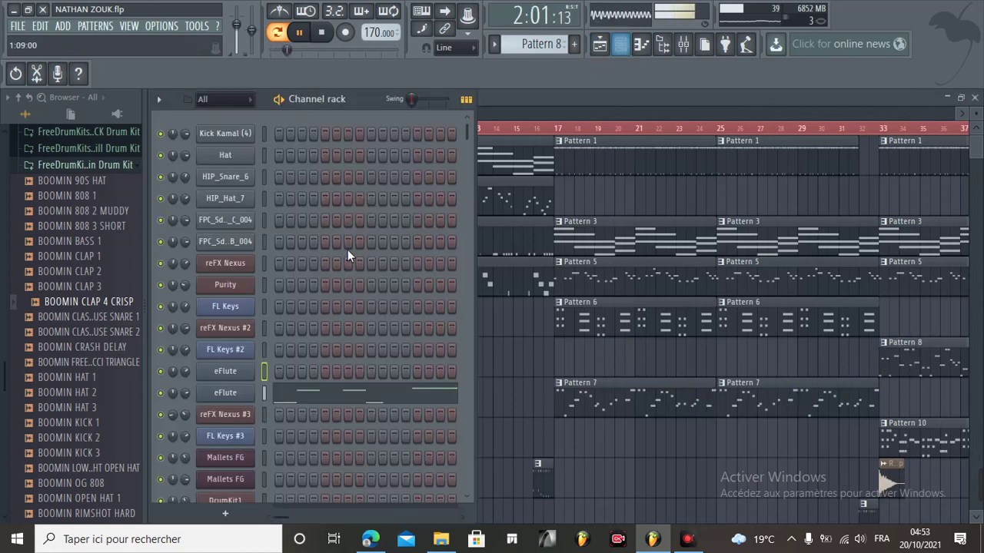
{"action": "left_click", "coordinate": [350, 399]}
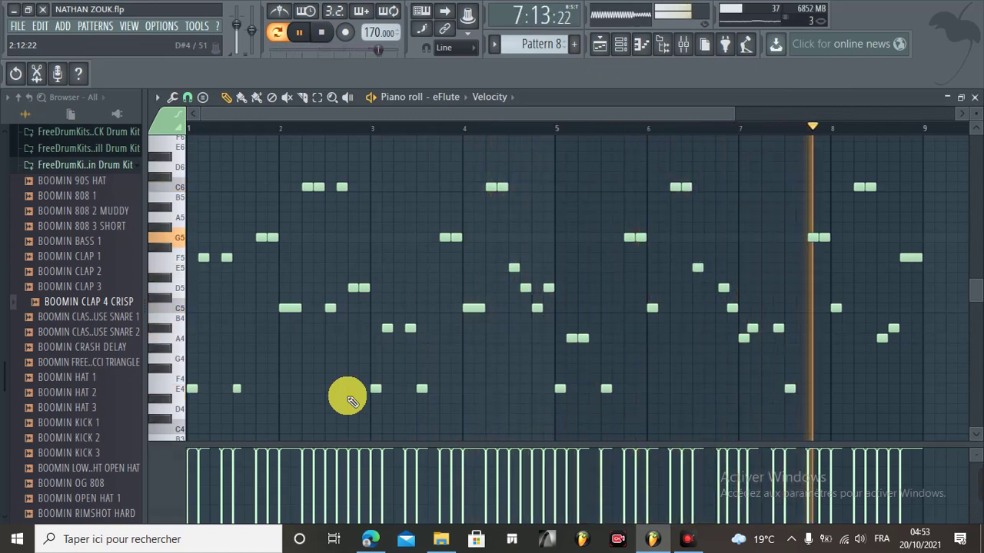
Step: Select Pattern 10 in the playlist and view its FL Keys #3 notes in the piano roll
{"action": "left_click", "coordinate": [600, 46]}
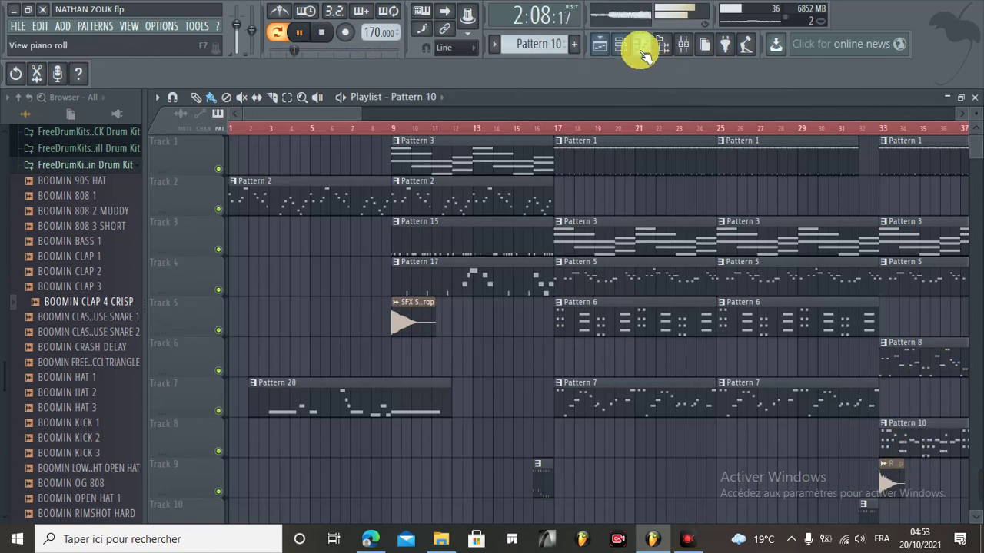
{"action": "key", "text": "F6"}
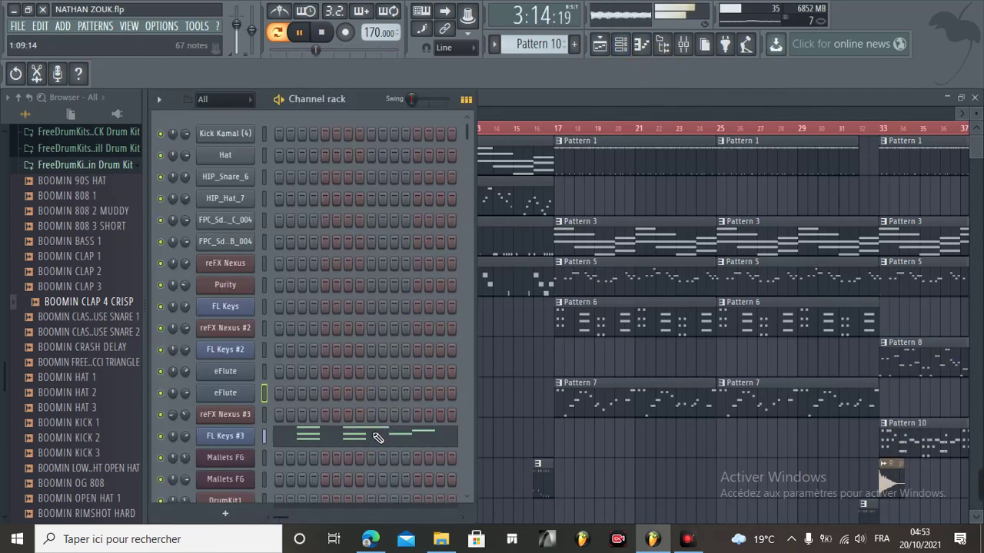
{"action": "left_click", "coordinate": [378, 437]}
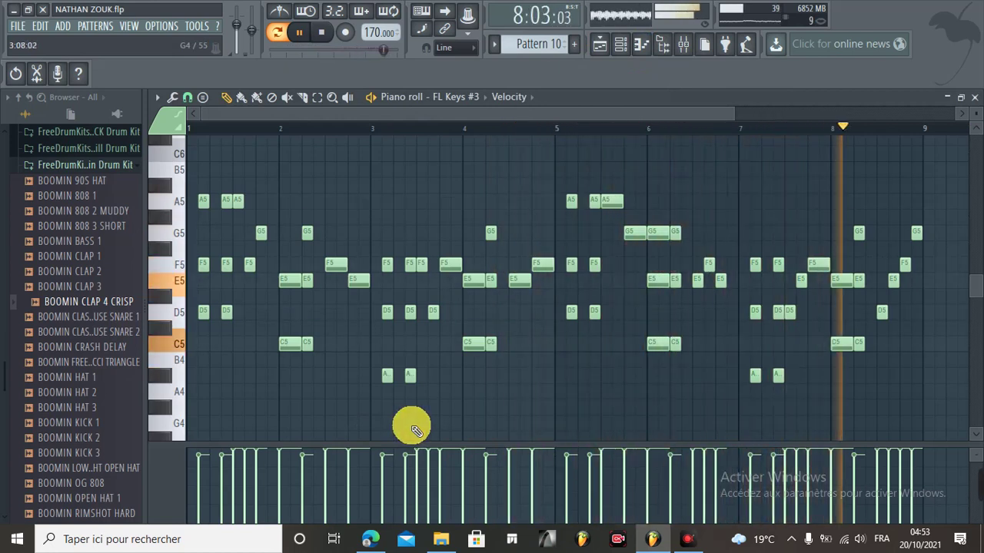
Step: Select Pattern 16 on Track 9 and examine its DrumKit1 notes and the RD_Tom channels' step hits
{"action": "left_click", "coordinate": [598, 44]}
{"action": "scroll", "coordinate": [632, 346], "scroll_direction": "down", "scroll_amount": 2}
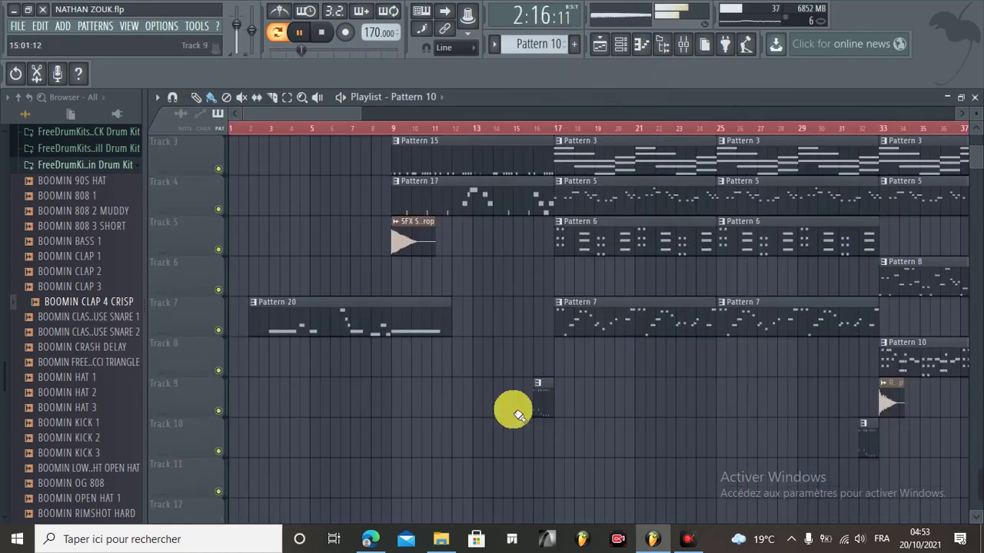
{"action": "left_click", "coordinate": [620, 44]}
{"action": "scroll", "coordinate": [307, 389], "scroll_direction": "down", "scroll_amount": 8}
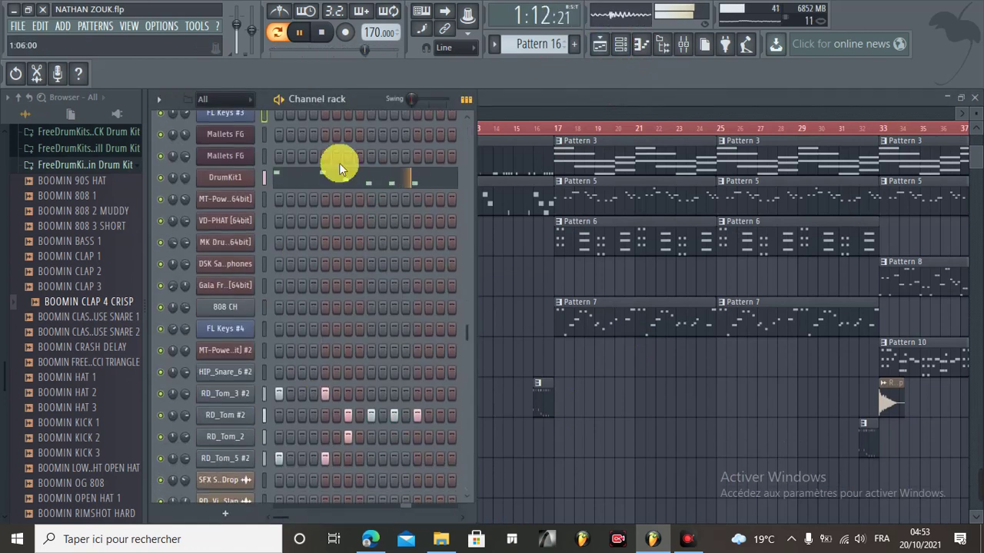
{"action": "left_click", "coordinate": [343, 186]}
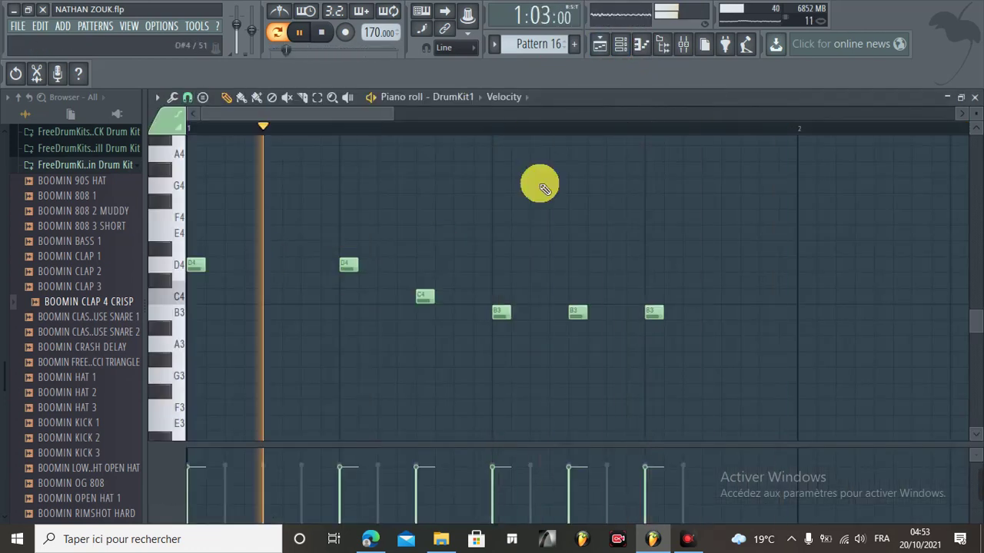
{"action": "left_click", "coordinate": [618, 42]}
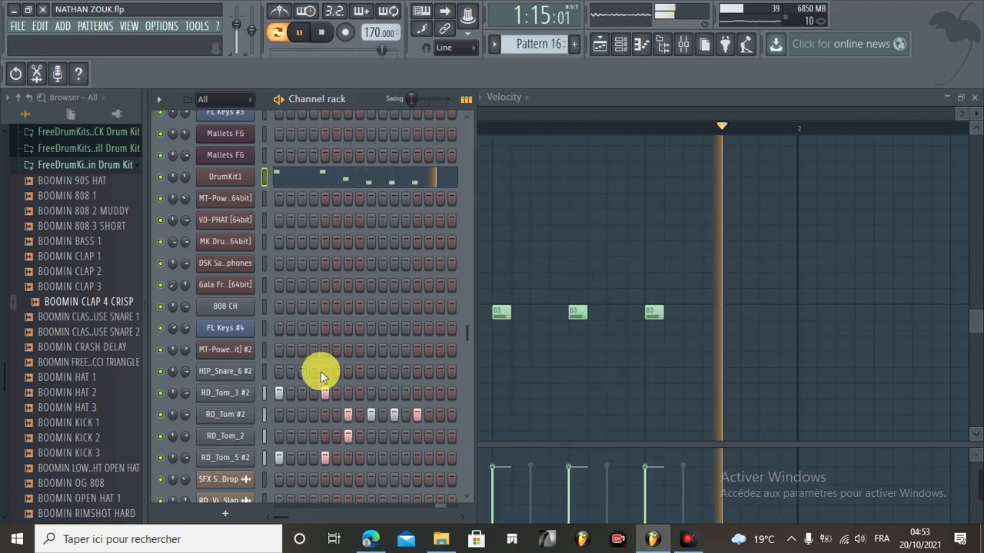
Step: Select Pattern 9 at bar 41 of the playlist and view its reFX Nexus #3 notes in the piano roll
{"action": "left_click", "coordinate": [601, 46]}
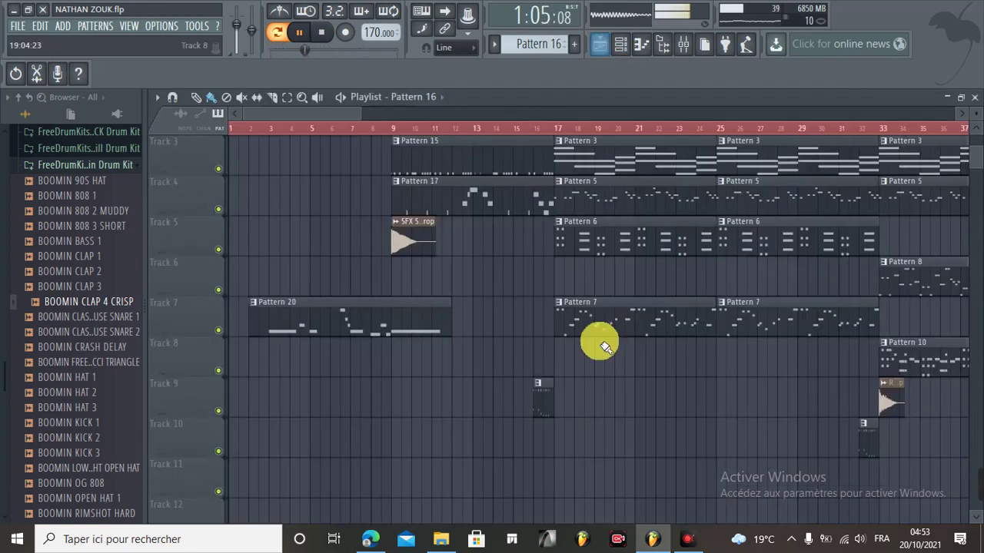
{"action": "left_click_drag", "start_coordinate": [334, 109], "coordinate": [404, 121]}
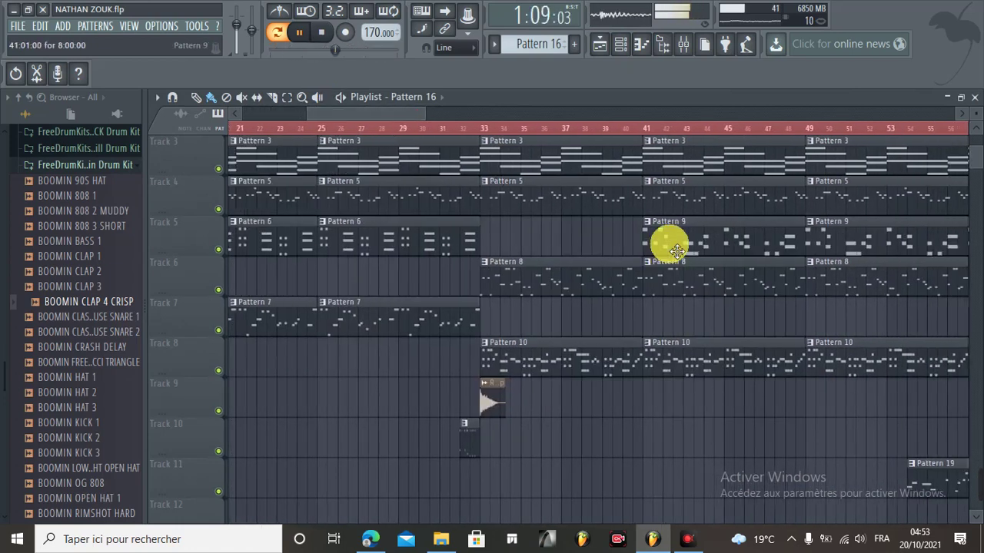
{"action": "left_click", "coordinate": [614, 57]}
{"action": "scroll", "coordinate": [362, 295], "scroll_direction": "down", "scroll_amount": 5}
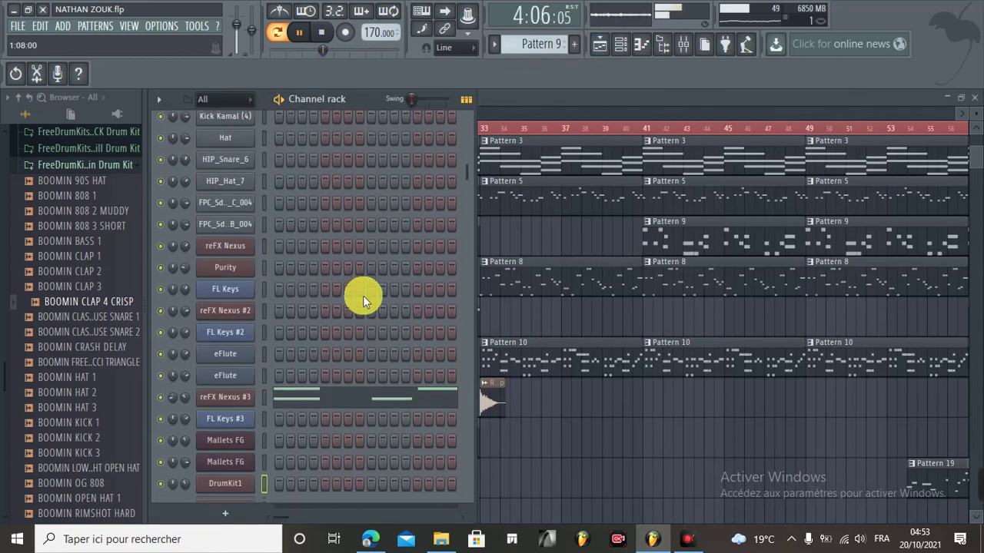
{"action": "scroll", "coordinate": [362, 295], "scroll_direction": "down", "scroll_amount": 5}
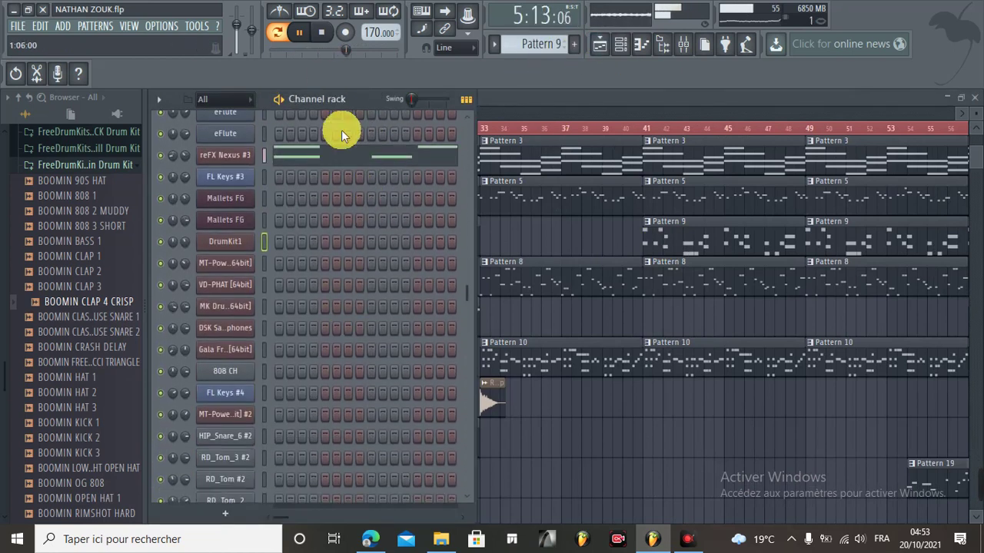
{"action": "left_click", "coordinate": [344, 160]}
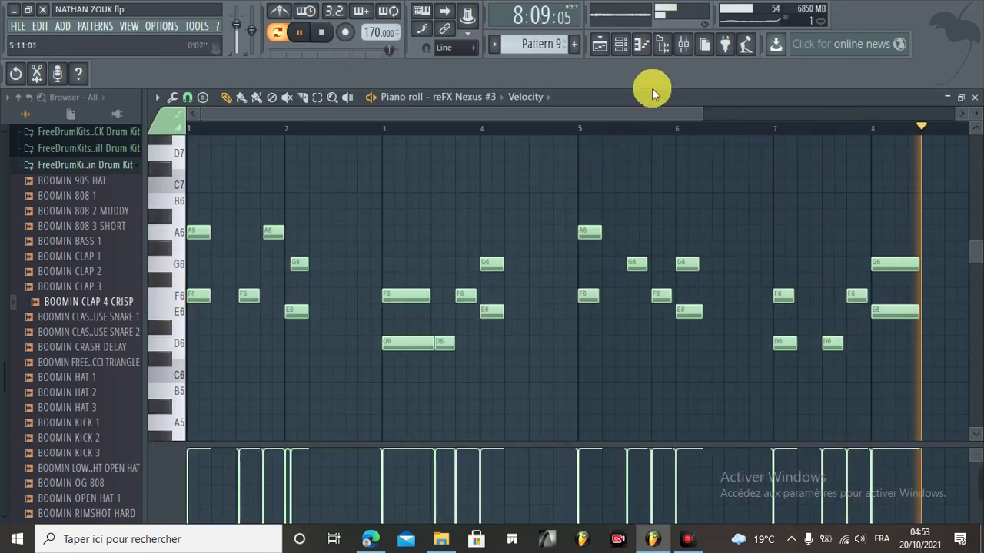
Step: Select Pattern 19 on Track 11 of the playlist and examine its notes in the piano roll and its channels in the channel rack
{"action": "left_click", "coordinate": [600, 46]}
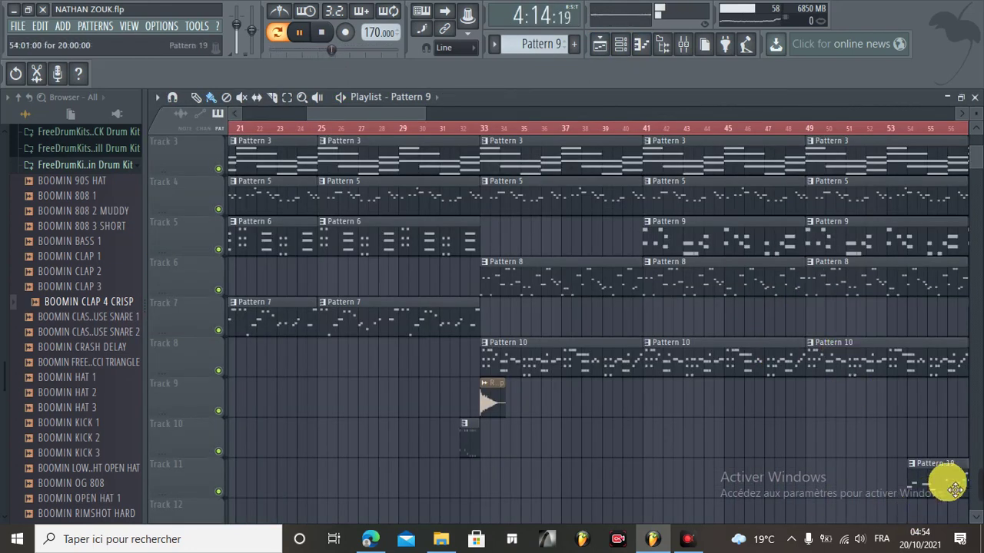
{"action": "left_click", "coordinate": [954, 490]}
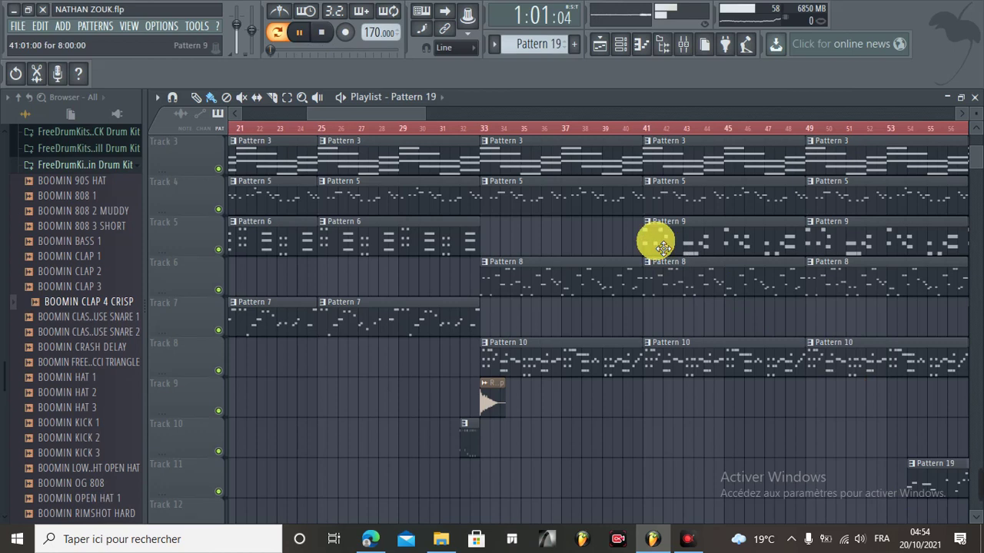
{"action": "left_click", "coordinate": [600, 48]}
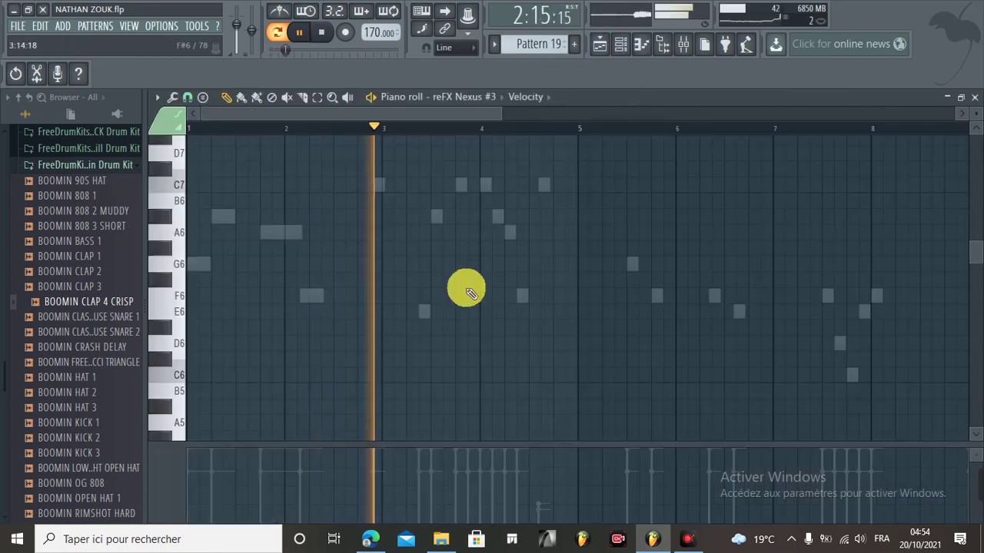
{"action": "scroll", "coordinate": [466, 288], "scroll_direction": "up", "scroll_amount": 5}
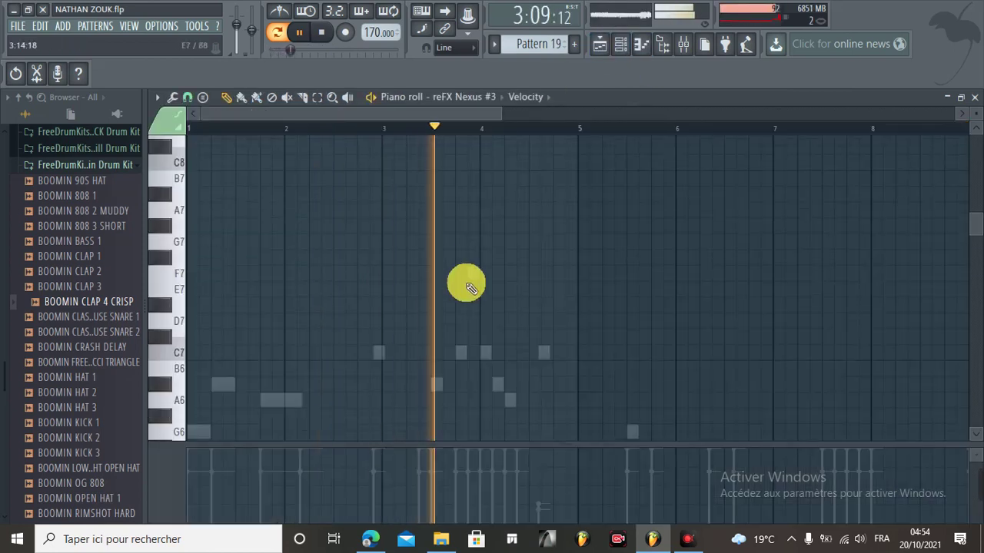
{"action": "left_click", "coordinate": [637, 44]}
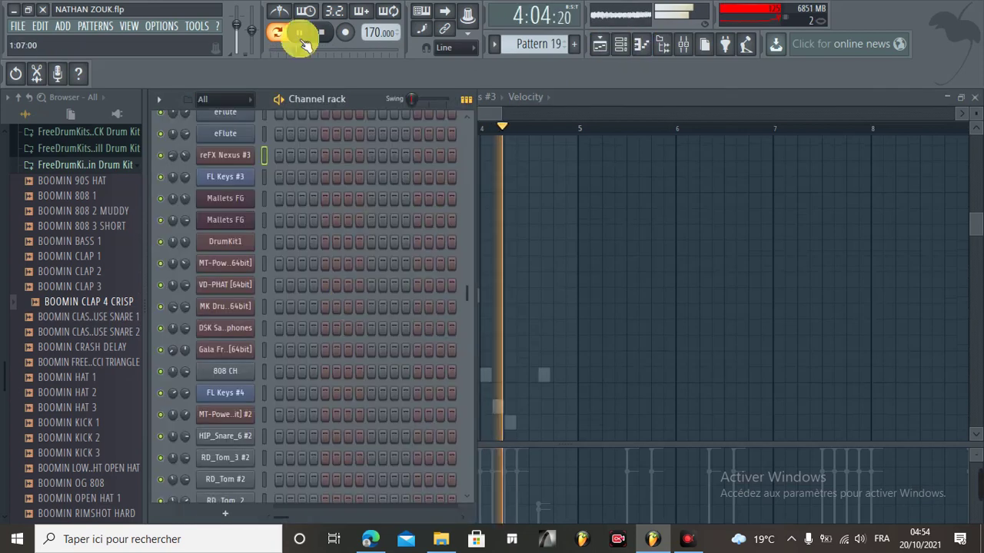
Step: Play the playlist arrangement in song mode, replay it from the beginning, and halt playback
{"action": "left_click", "coordinate": [276, 31]}
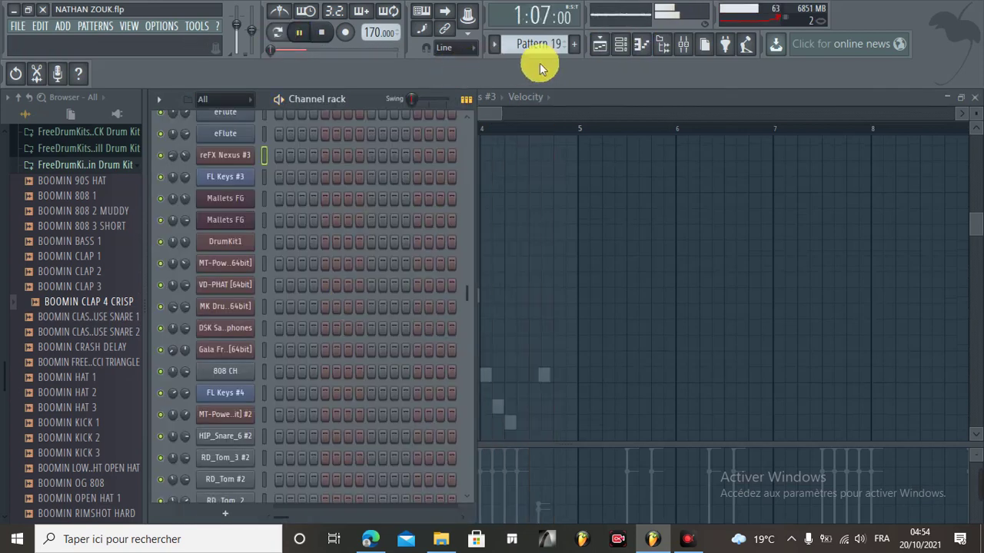
{"action": "left_click", "coordinate": [598, 45]}
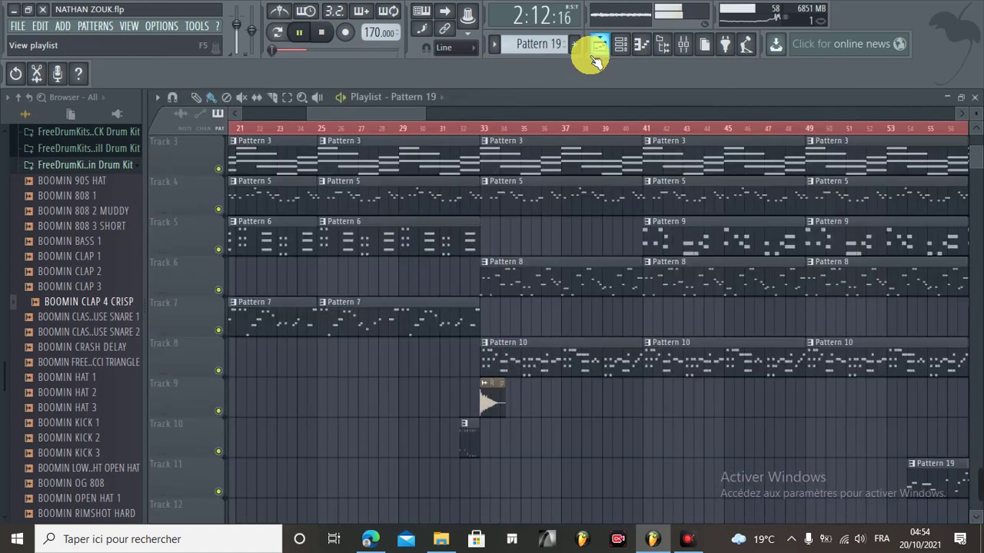
{"action": "left_click_drag", "start_coordinate": [368, 110], "coordinate": [304, 127]}
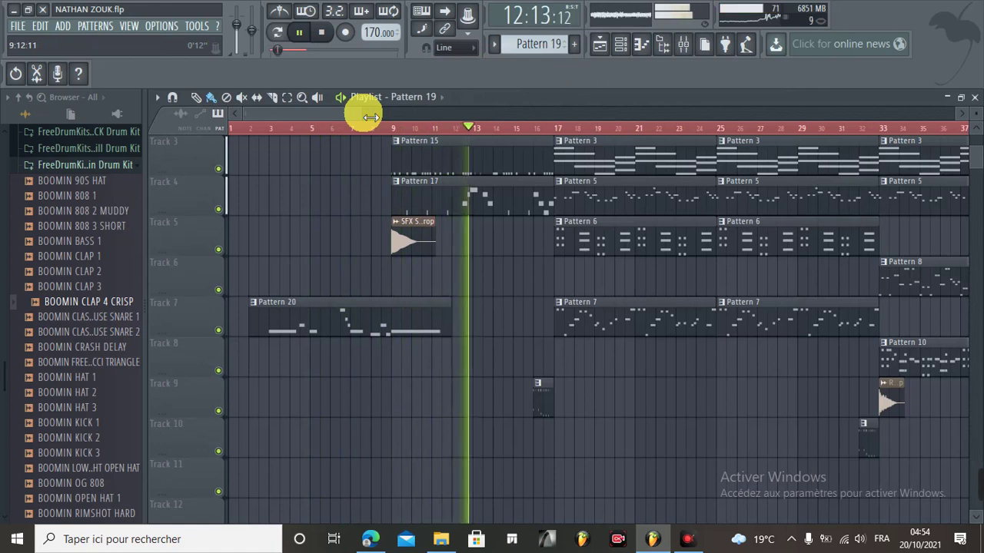
{"action": "left_click_drag", "start_coordinate": [370, 117], "coordinate": [588, 118]}
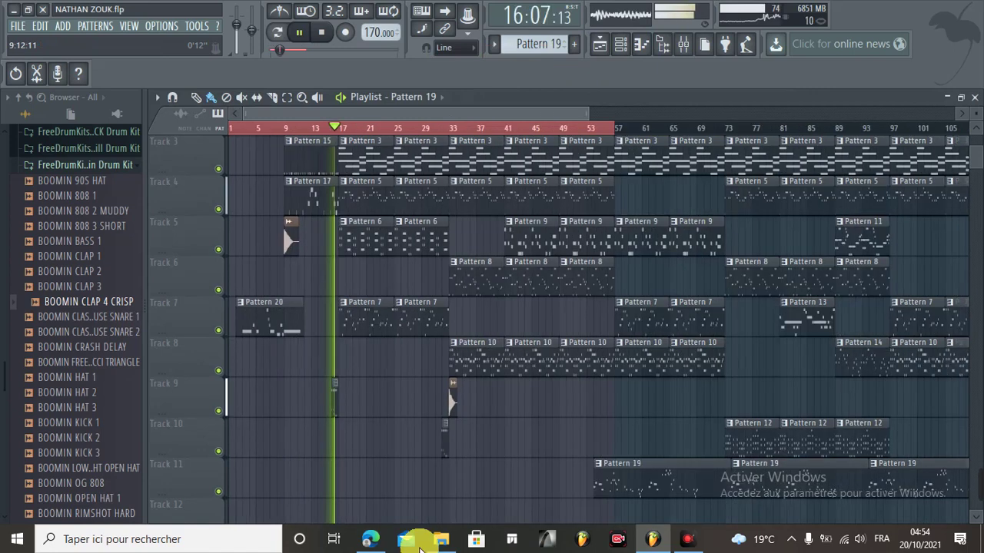
{"action": "scroll", "coordinate": [530, 482], "scroll_direction": "up", "scroll_amount": 1}
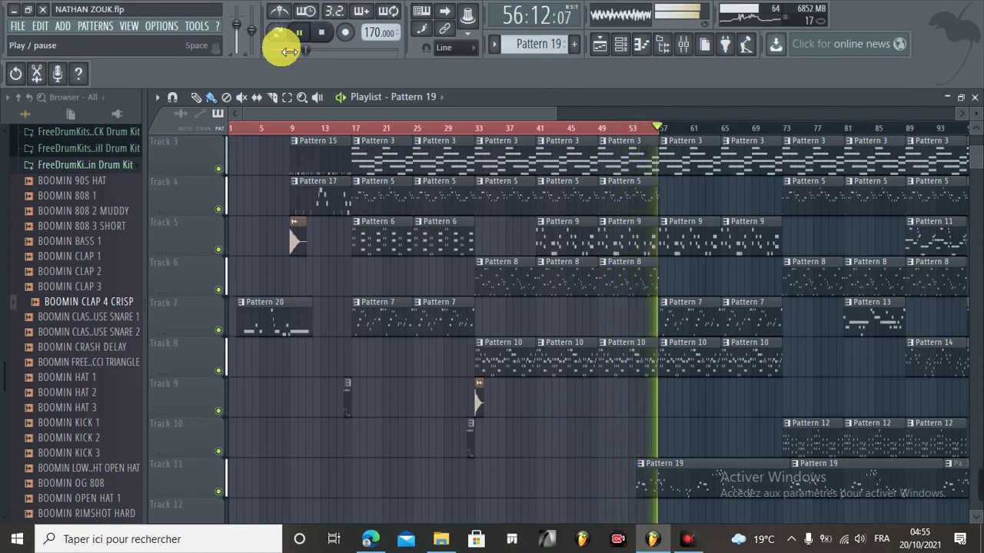
{"action": "left_click_drag", "start_coordinate": [269, 49], "coordinate": [237, 77]}
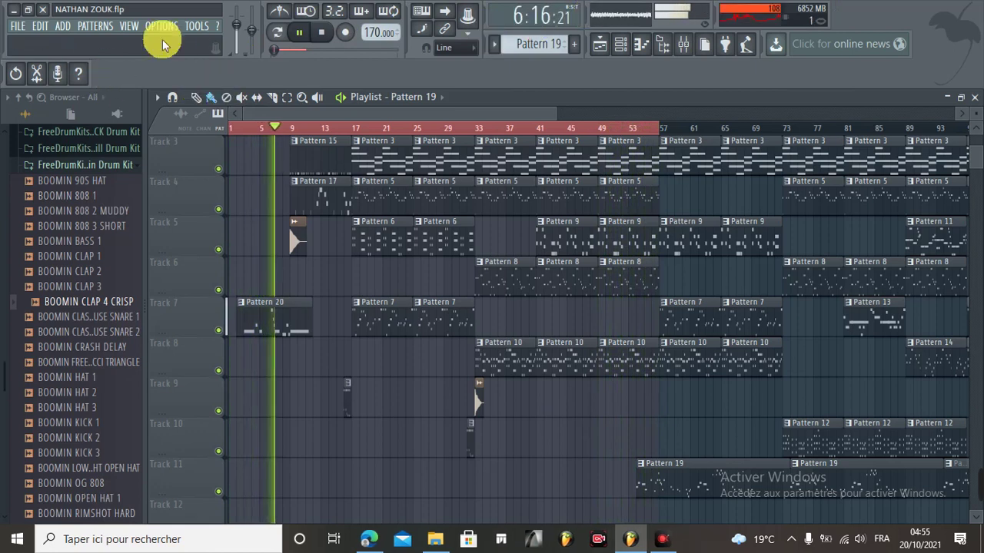
{"action": "key", "text": "space"}
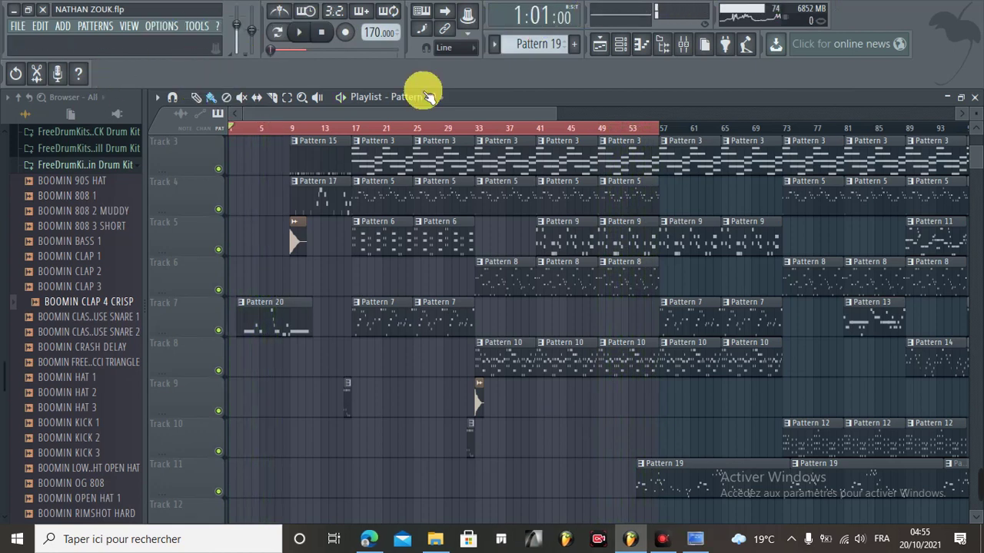